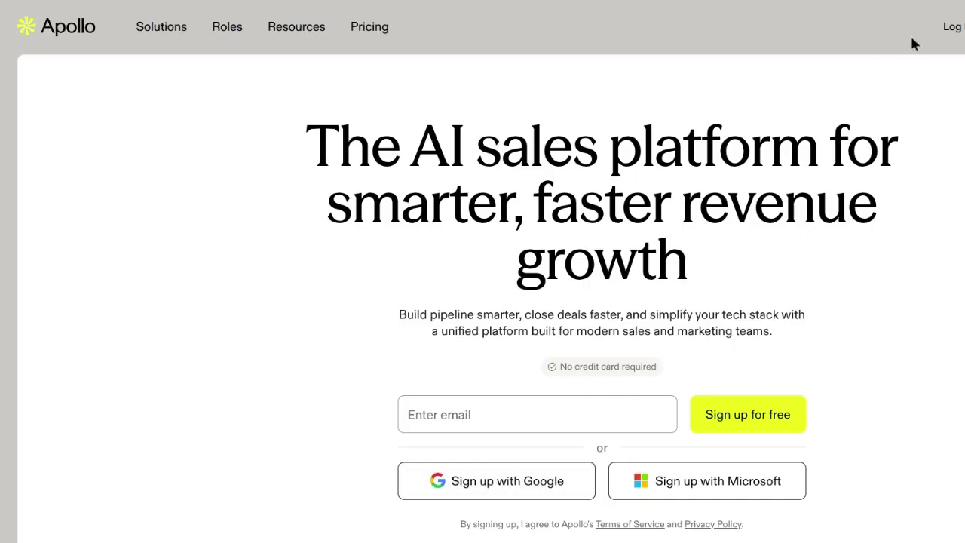
Step: Log in to Apollo and review the getting-started checklist on the home page
{"action": "left_click", "coordinate": [953, 27]}
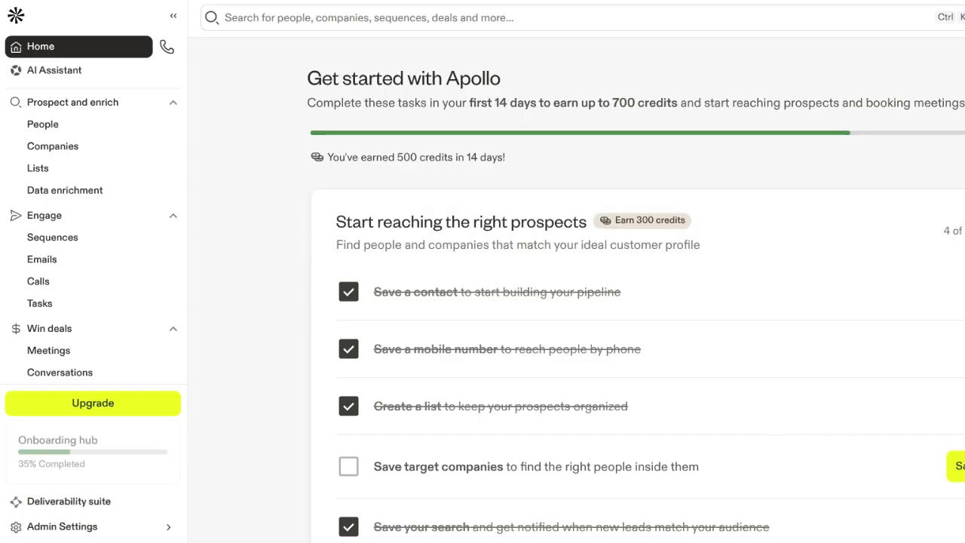
{"action": "scroll", "coordinate": [573, 302], "scroll_direction": "down", "scroll_amount": 4}
{"action": "scroll", "coordinate": [573, 301], "scroll_direction": "up", "scroll_amount": 1}
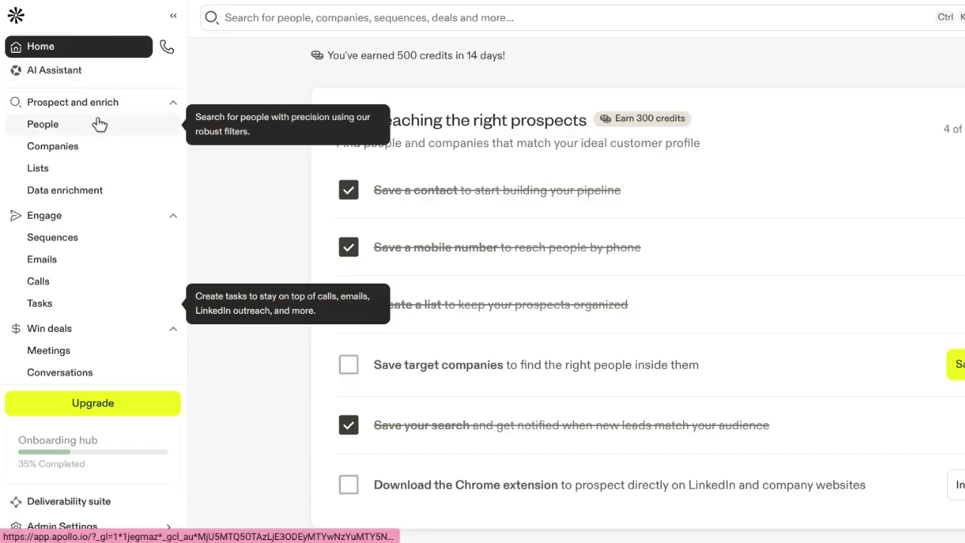
Step: Collapse every expanded navigation group, from Prospect and enrich through Saved records
{"action": "left_click", "coordinate": [173, 104]}
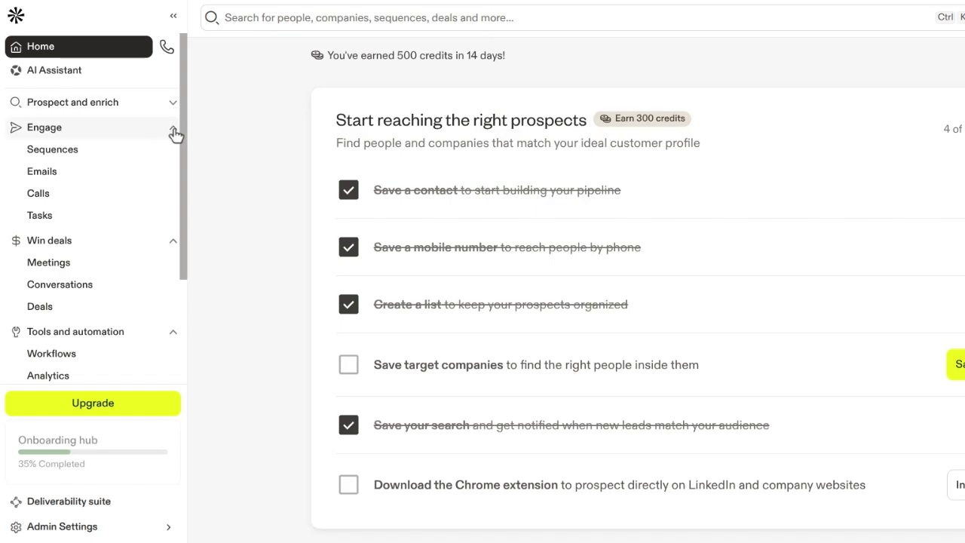
{"action": "left_click", "coordinate": [173, 130]}
{"action": "left_click", "coordinate": [172, 155]}
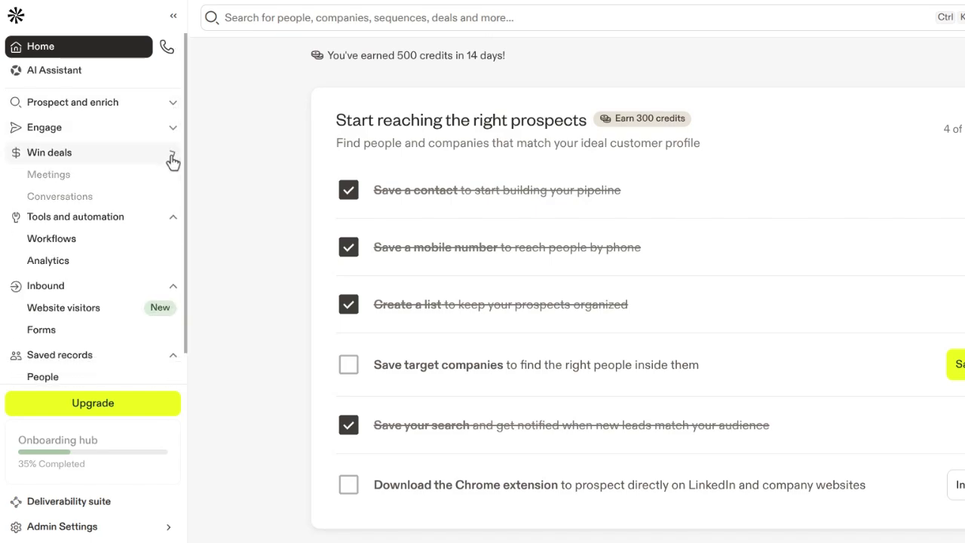
{"action": "left_click", "coordinate": [173, 178]}
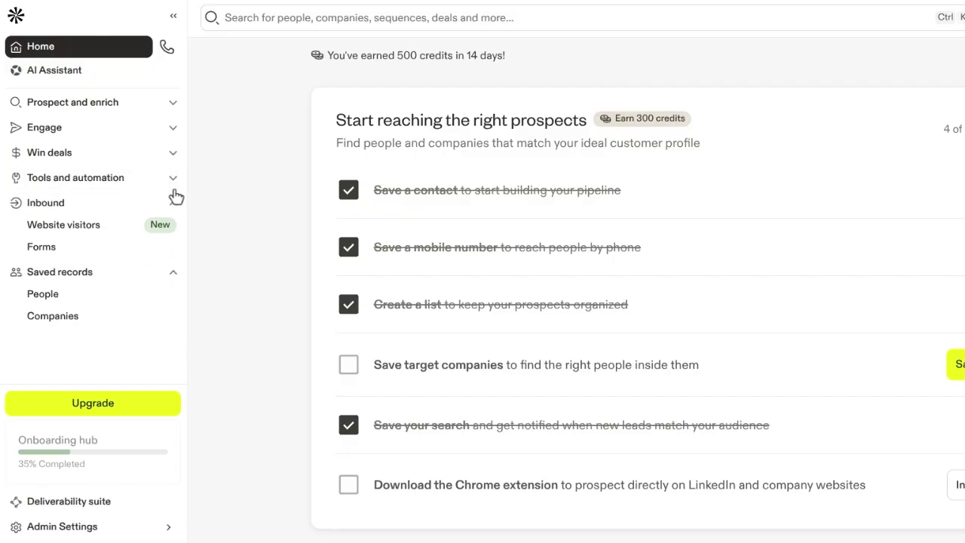
{"action": "left_click", "coordinate": [175, 205]}
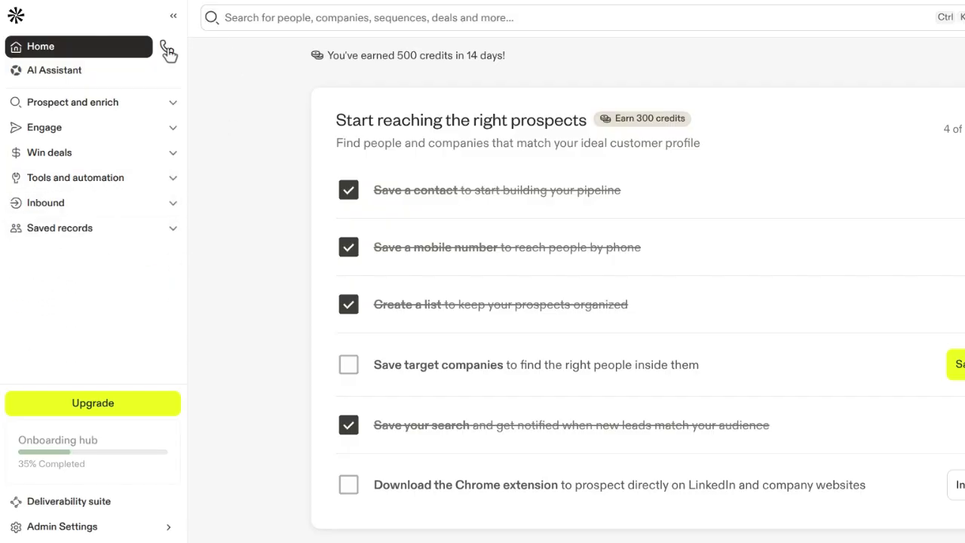
Step: Open the People search under Prospect and enrich and look through the Job Titles filter options
{"action": "left_click", "coordinate": [174, 104]}
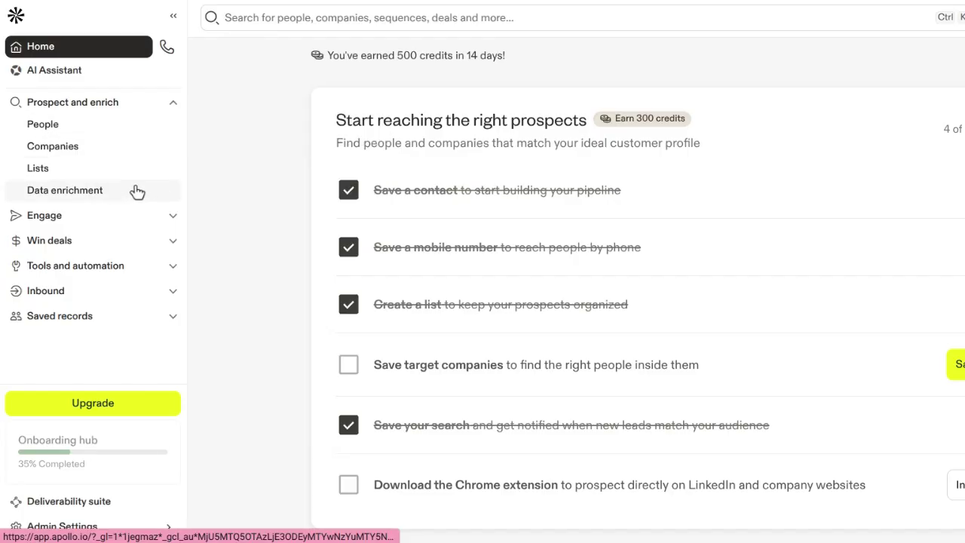
{"action": "left_click", "coordinate": [106, 130]}
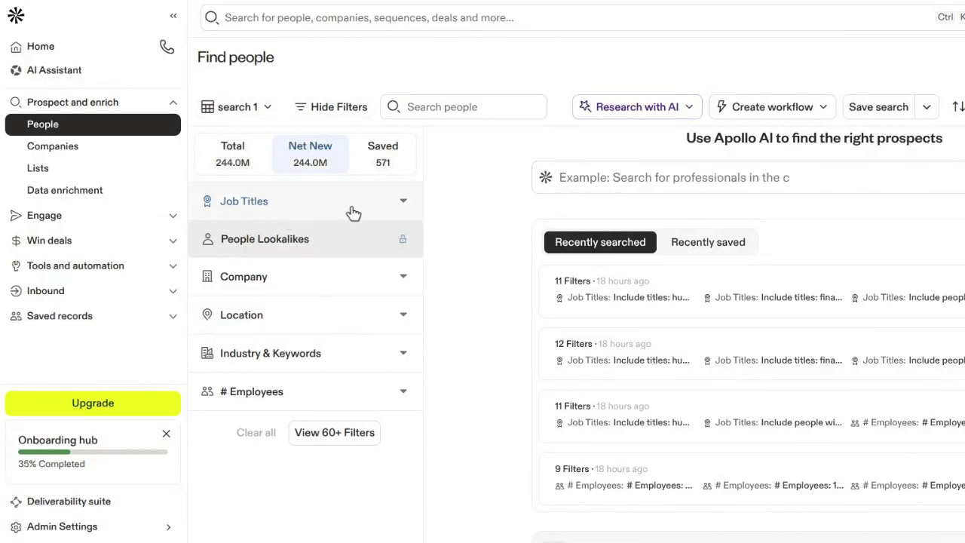
{"action": "left_click", "coordinate": [379, 208]}
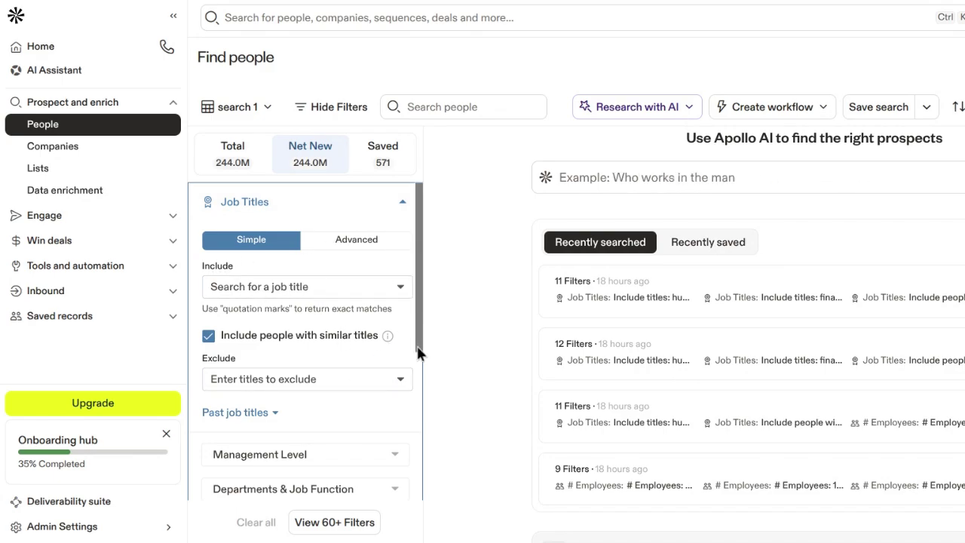
{"action": "scroll", "coordinate": [419, 353], "scroll_direction": "down", "scroll_amount": 5}
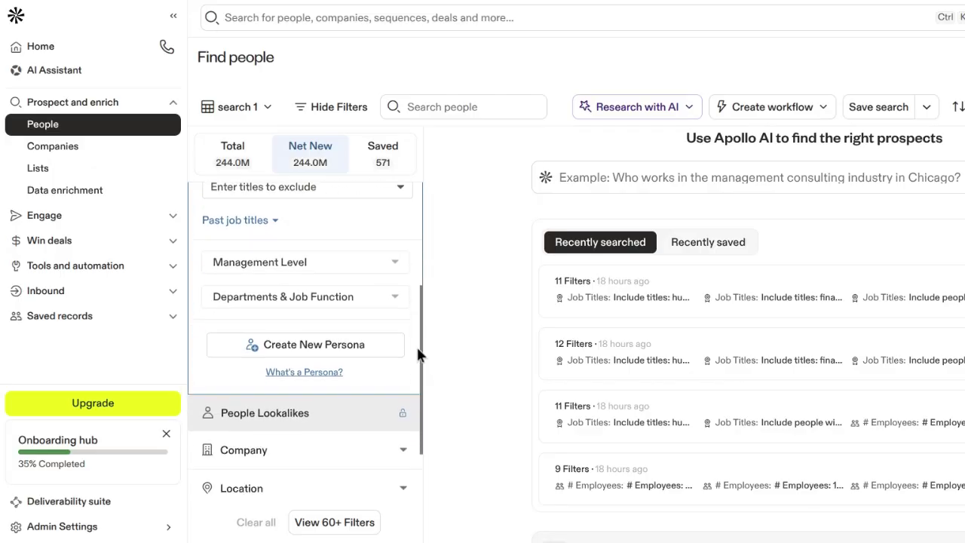
{"action": "scroll", "coordinate": [418, 353], "scroll_direction": "down", "scroll_amount": 1}
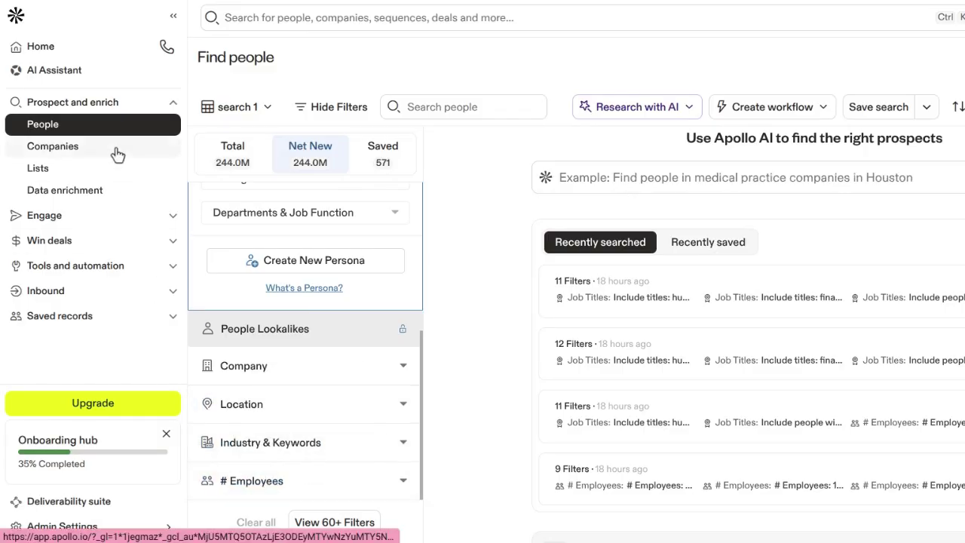
Step: Open the Companies search, view the Company filter's options and look through the other available filters
{"action": "left_click", "coordinate": [50, 147]}
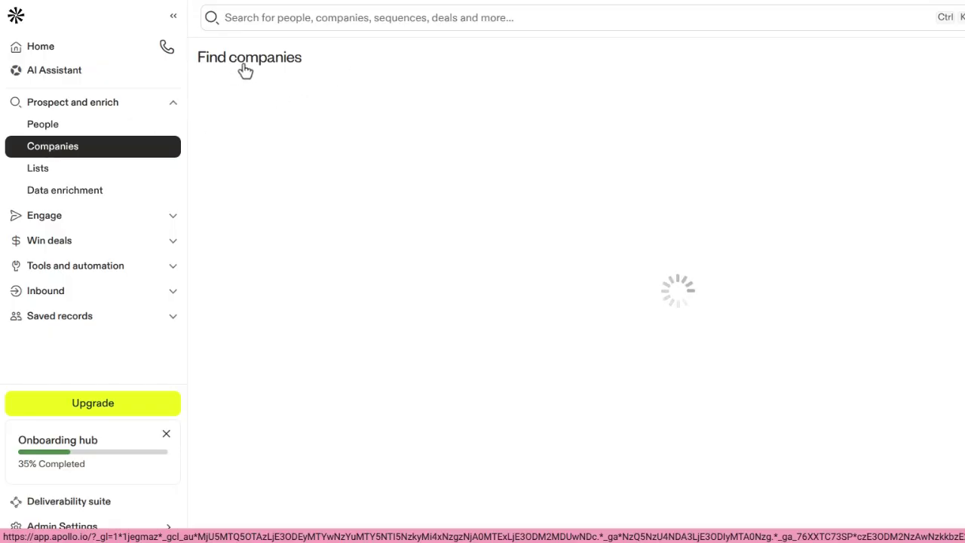
{"action": "left_click", "coordinate": [401, 224]}
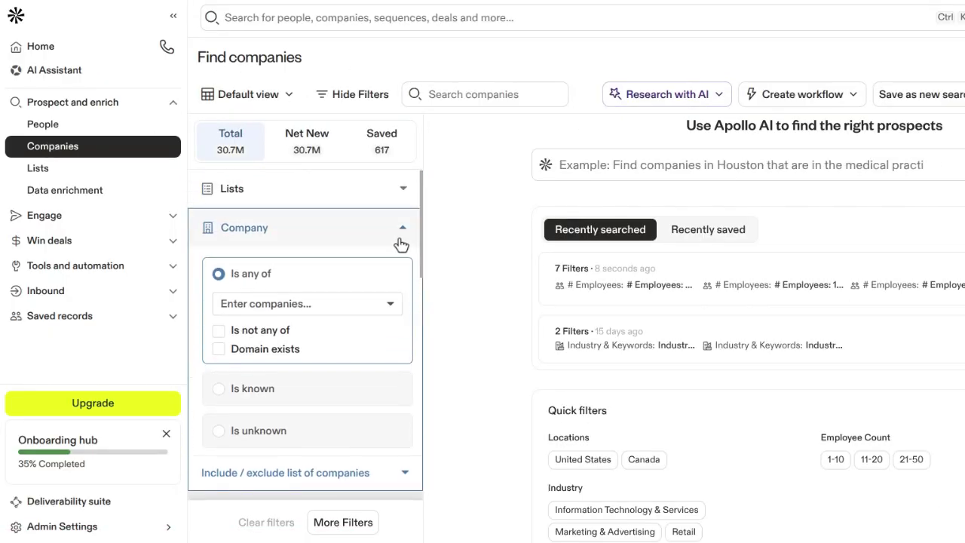
{"action": "left_click", "coordinate": [404, 229]}
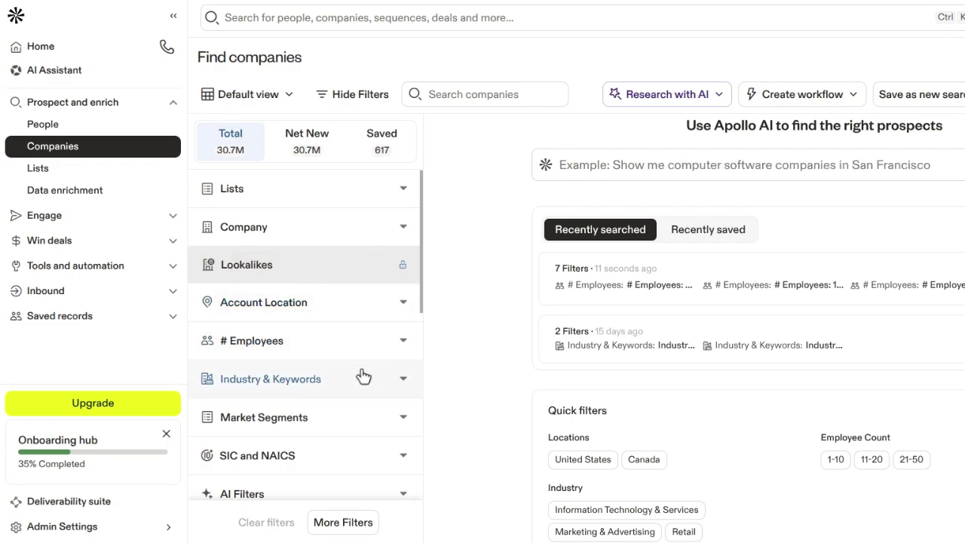
{"action": "scroll", "coordinate": [373, 445], "scroll_direction": "down", "scroll_amount": 3}
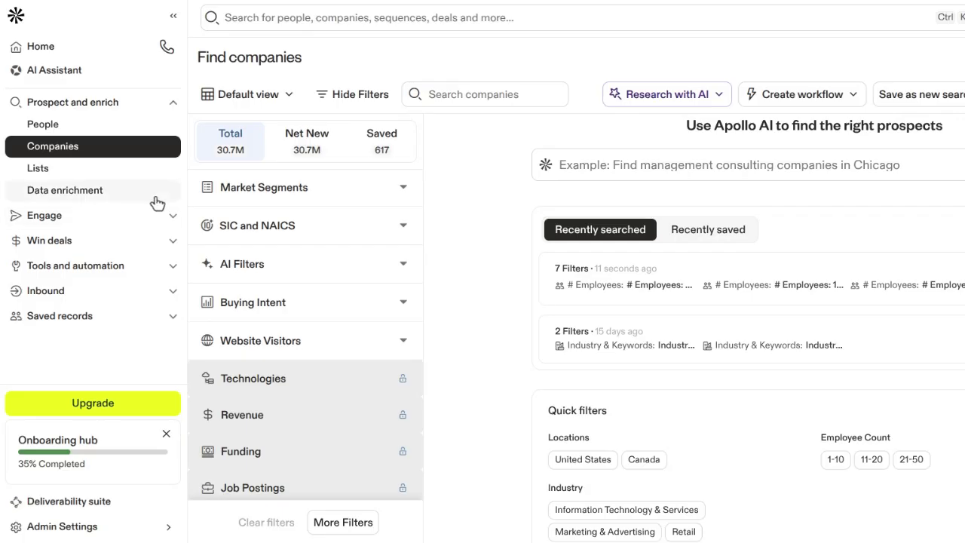
Step: View the saved lists and examine the charts in the Data enrichment section's data health center
{"action": "left_click", "coordinate": [119, 174]}
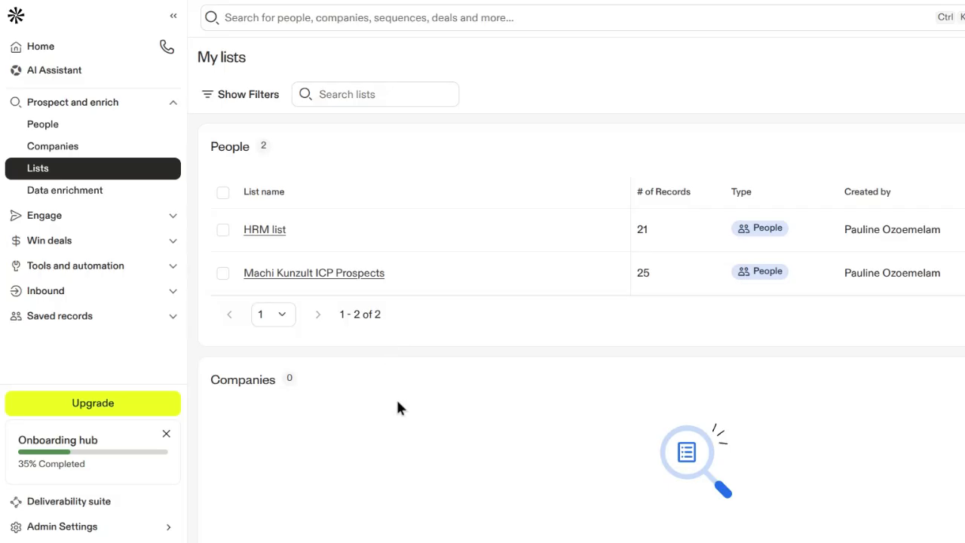
{"action": "left_click", "coordinate": [83, 199]}
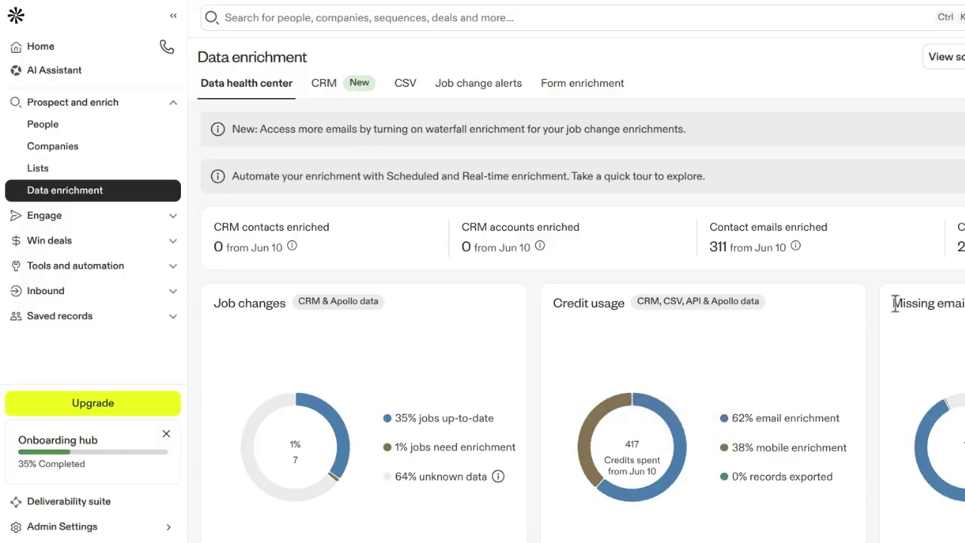
{"action": "scroll", "coordinate": [894, 303], "scroll_direction": "down", "scroll_amount": 7}
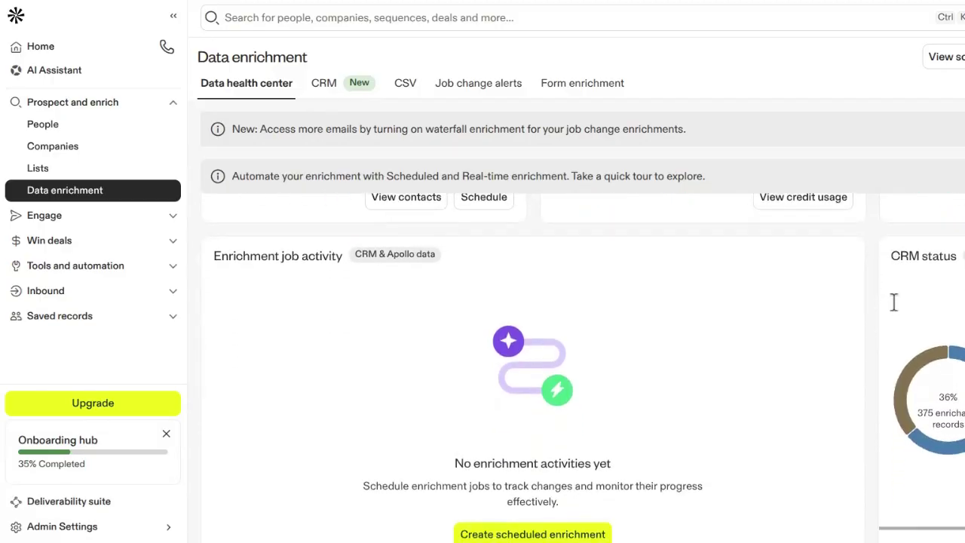
{"action": "scroll", "coordinate": [894, 302], "scroll_direction": "down", "scroll_amount": 4}
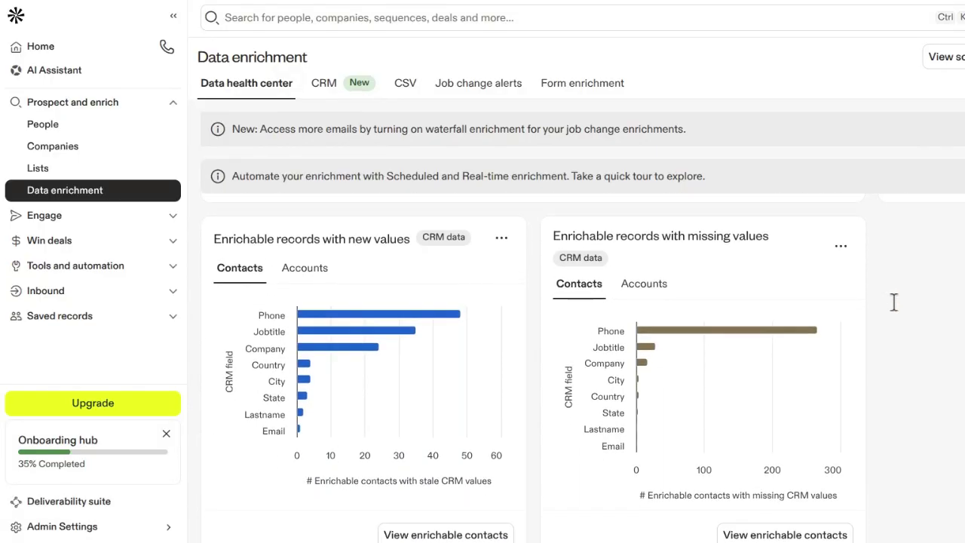
{"action": "scroll", "coordinate": [895, 302], "scroll_direction": "up", "scroll_amount": 1}
{"action": "scroll", "coordinate": [894, 302], "scroll_direction": "down", "scroll_amount": 1}
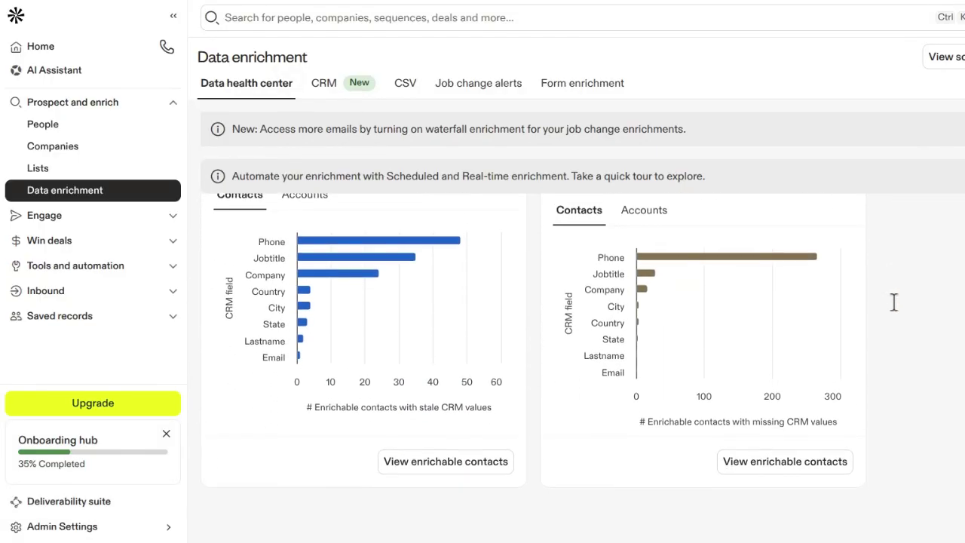
{"action": "scroll", "coordinate": [895, 302], "scroll_direction": "up", "scroll_amount": 10}
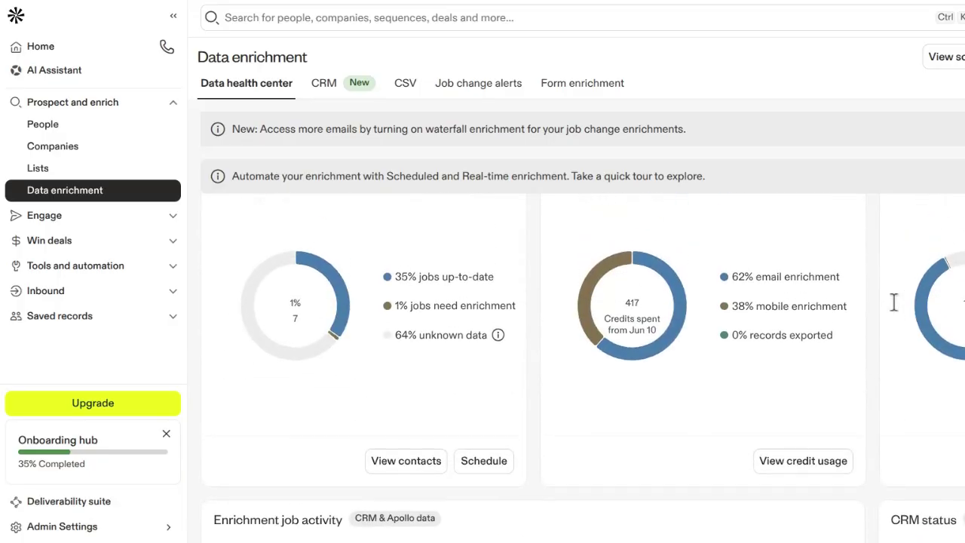
{"action": "scroll", "coordinate": [894, 302], "scroll_direction": "up", "scroll_amount": 1}
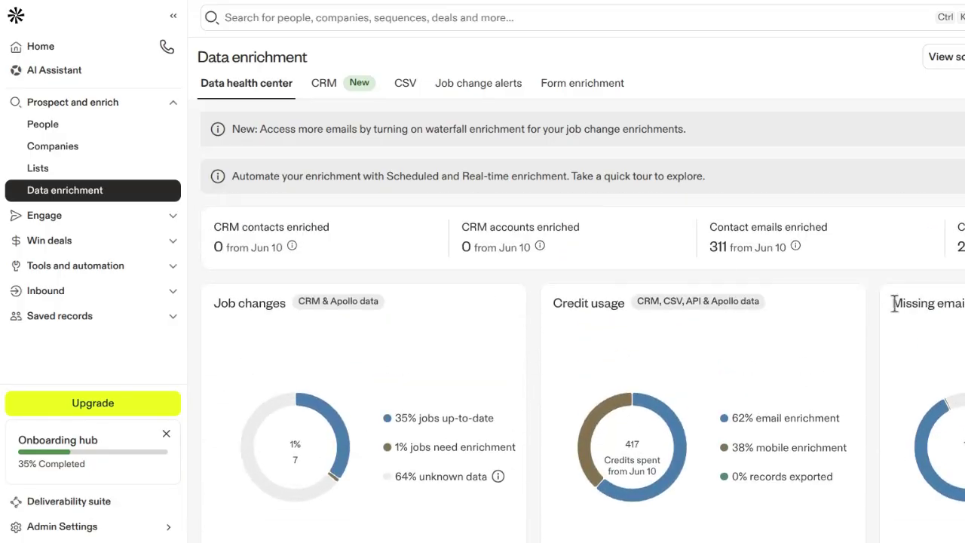
Step: View the Sequences, Emails, Calls and Tasks pages of the Engage section
{"action": "left_click", "coordinate": [170, 221]}
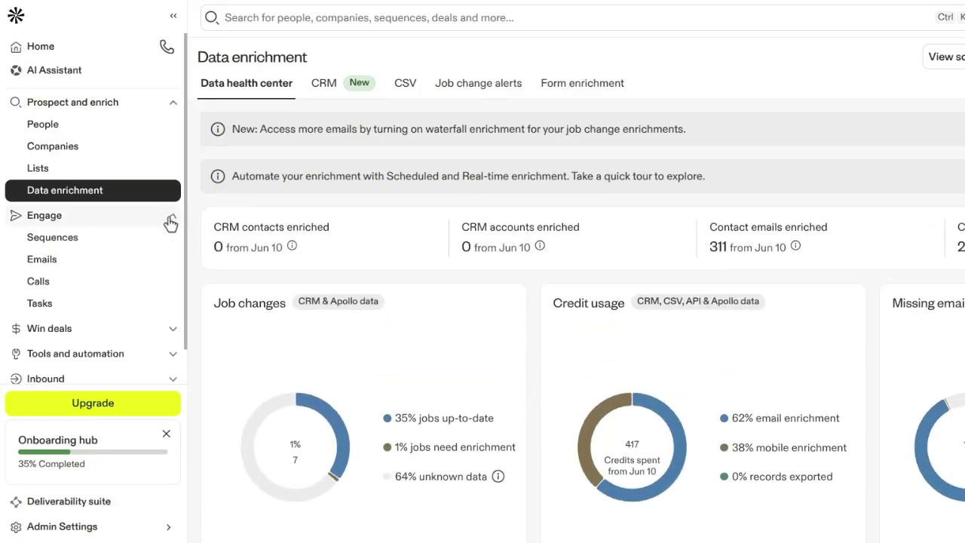
{"action": "left_click", "coordinate": [108, 245]}
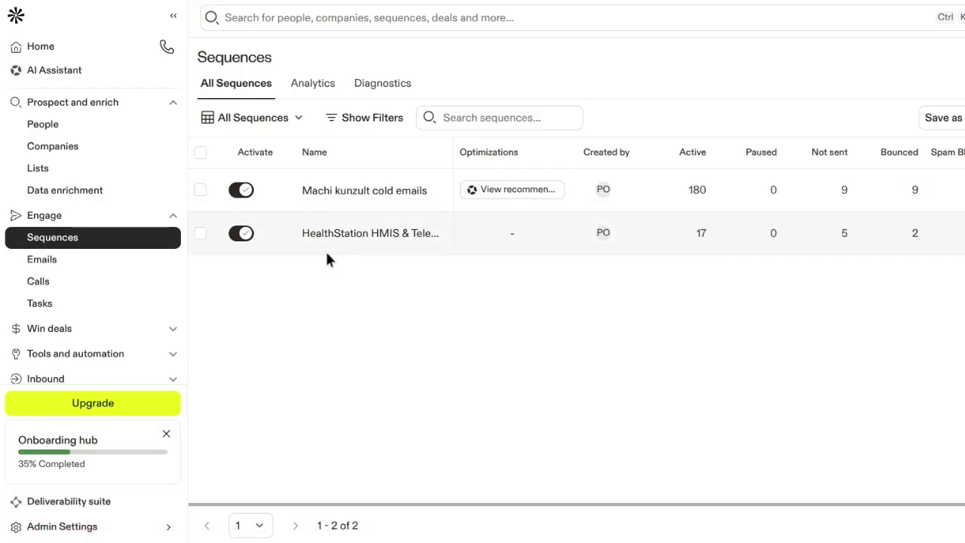
{"action": "left_click", "coordinate": [102, 270]}
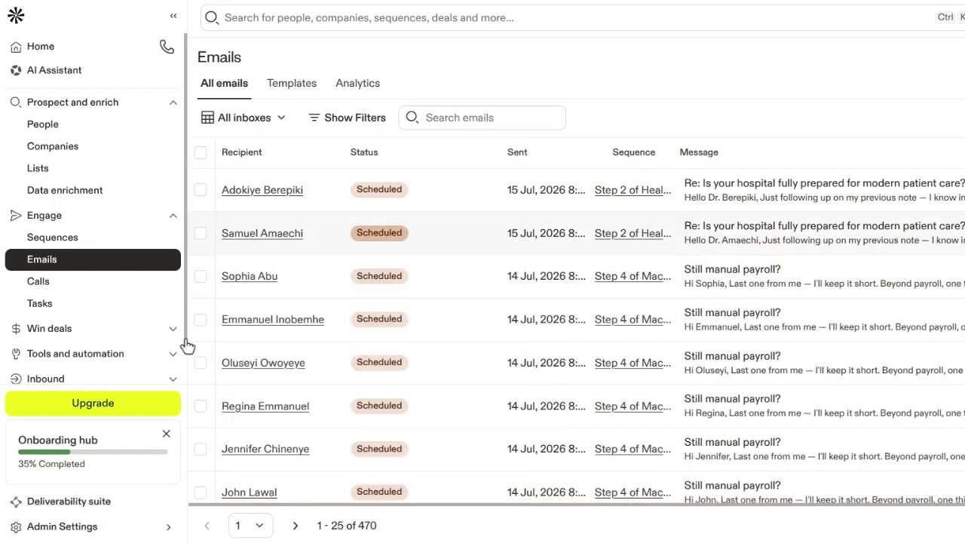
{"action": "left_click", "coordinate": [87, 288]}
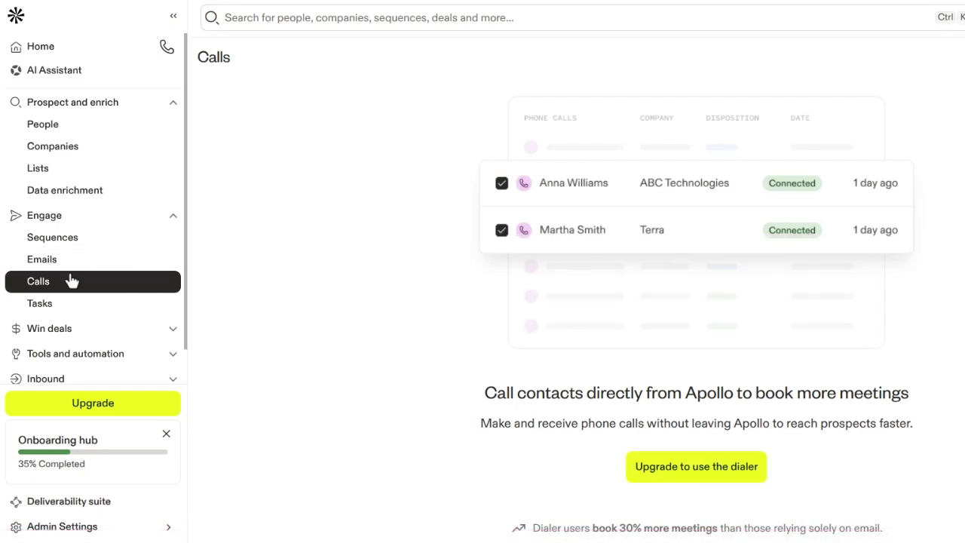
{"action": "left_click", "coordinate": [60, 304]}
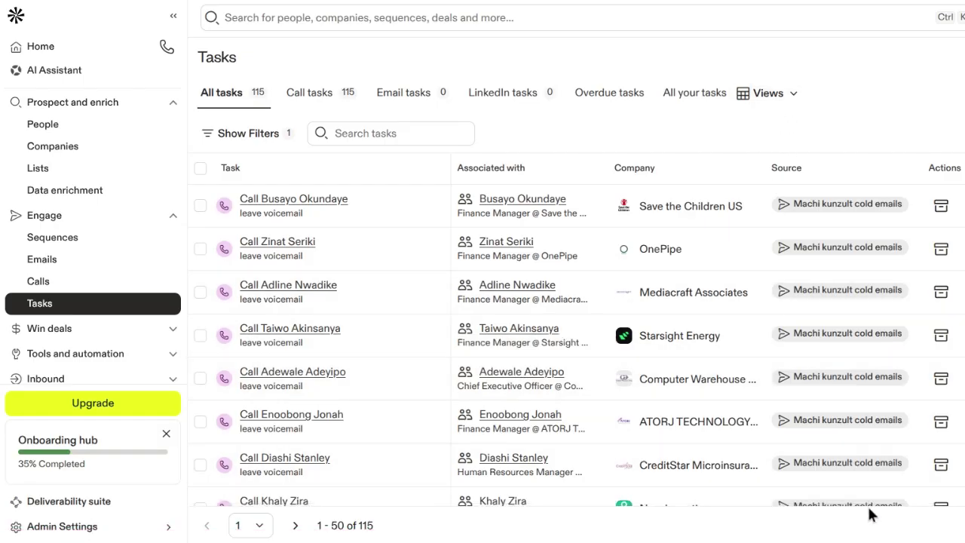
Step: Expand the Win deals section and open its Meetings page
{"action": "left_click", "coordinate": [162, 334]}
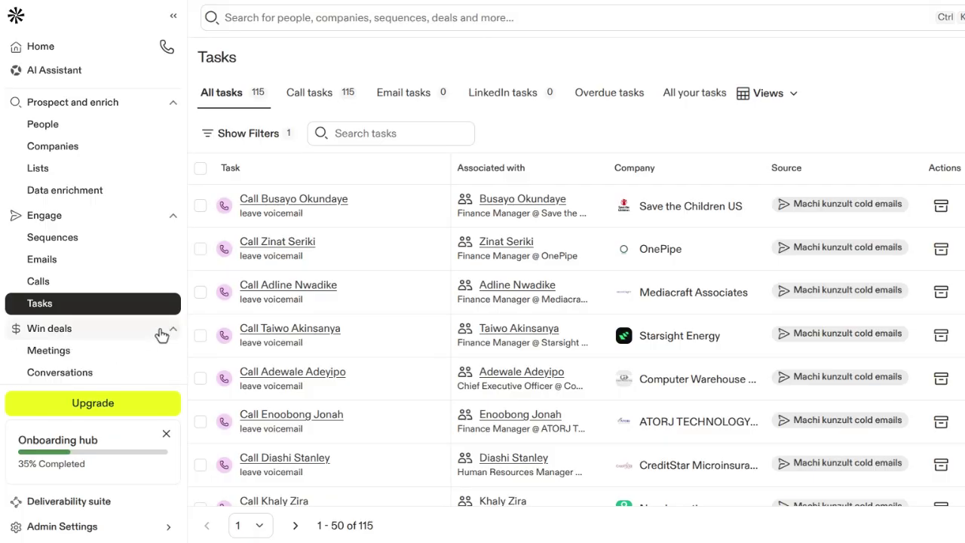
{"action": "scroll", "coordinate": [161, 334], "scroll_direction": "down", "scroll_amount": 3}
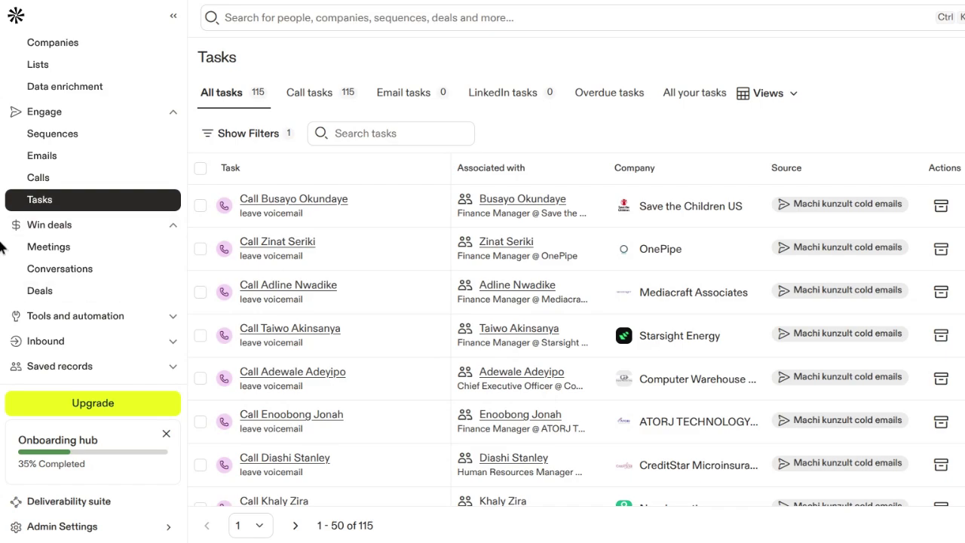
{"action": "left_click", "coordinate": [90, 251]}
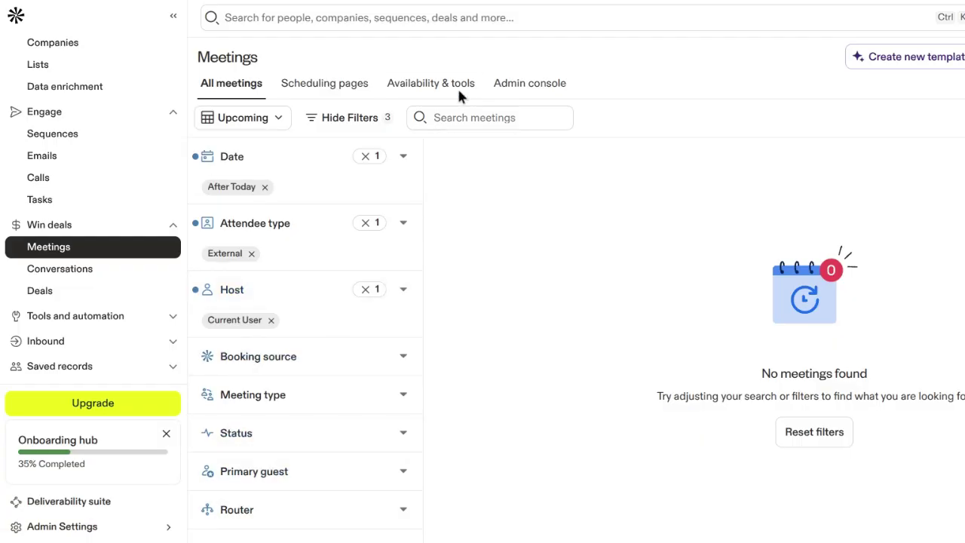
Step: Look over the scheduling pages for meetings and open the Availability & tools settings
{"action": "left_click", "coordinate": [343, 87]}
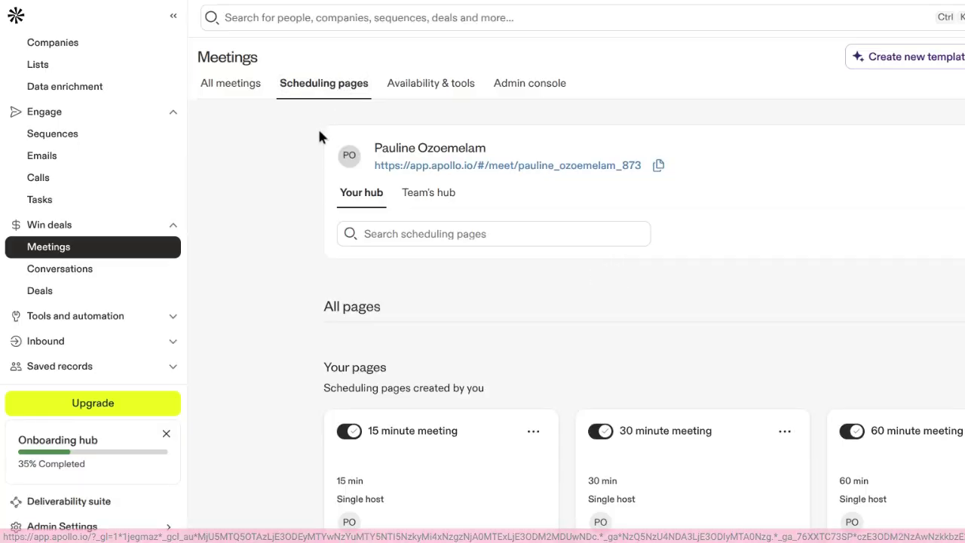
{"action": "scroll", "coordinate": [314, 207], "scroll_direction": "down", "scroll_amount": 3}
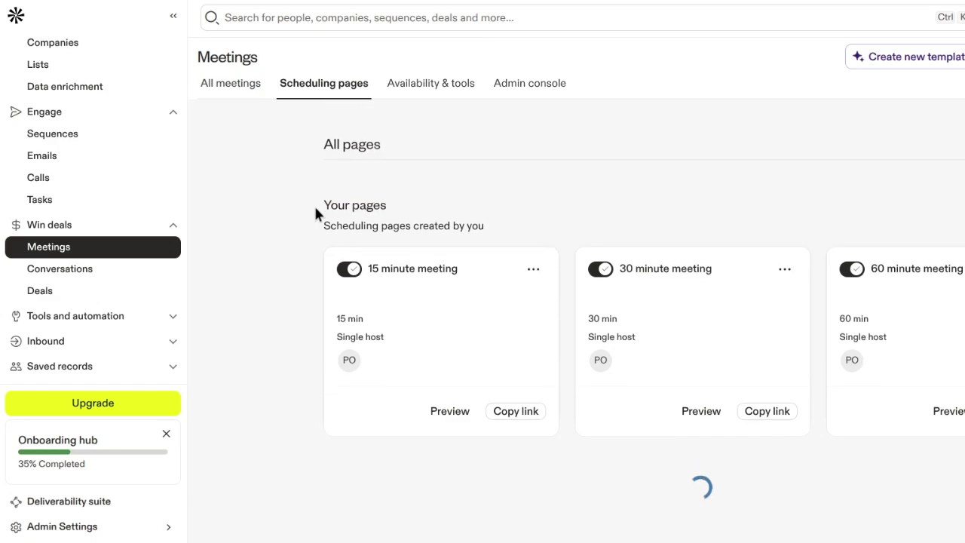
{"action": "scroll", "coordinate": [315, 213], "scroll_direction": "down", "scroll_amount": 1}
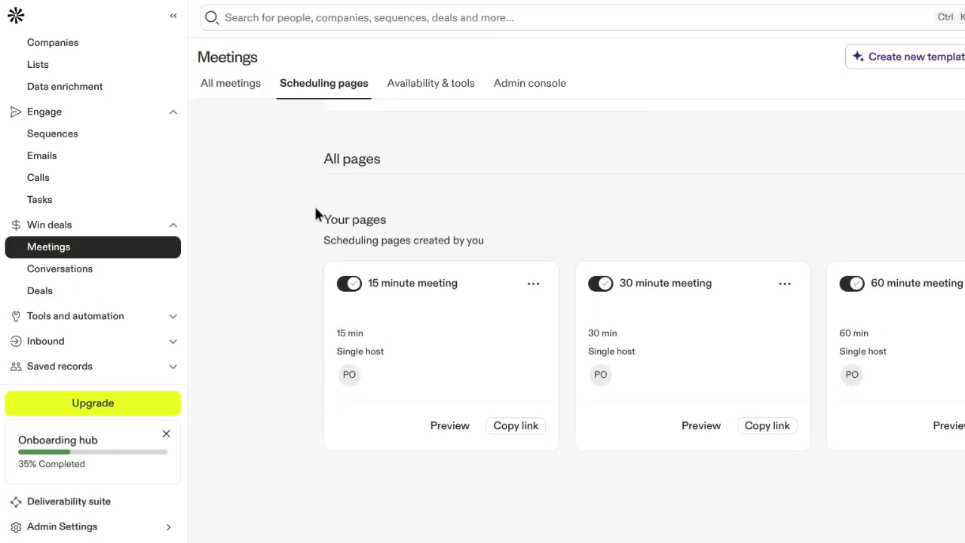
{"action": "scroll", "coordinate": [315, 215], "scroll_direction": "up", "scroll_amount": 2}
{"action": "scroll", "coordinate": [315, 214], "scroll_direction": "up", "scroll_amount": 2}
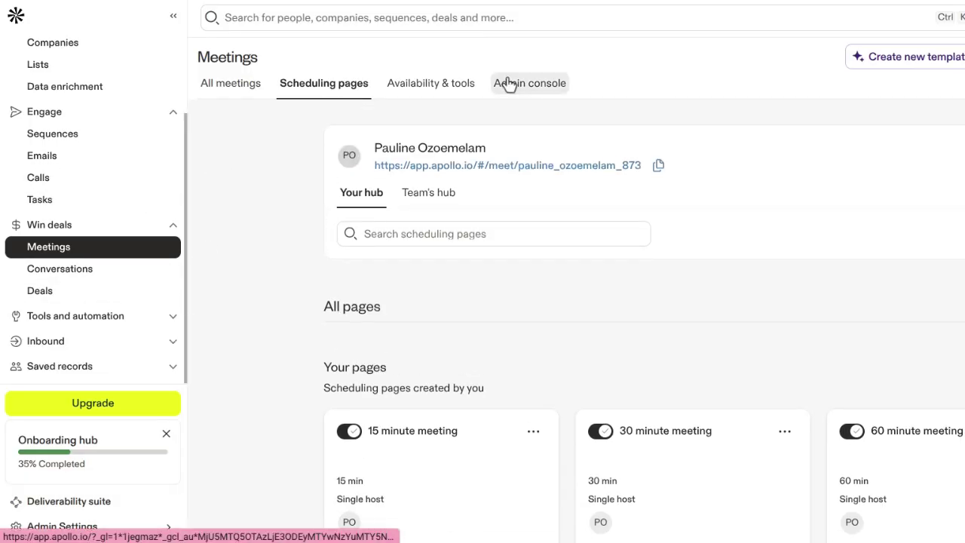
{"action": "left_click", "coordinate": [457, 84]}
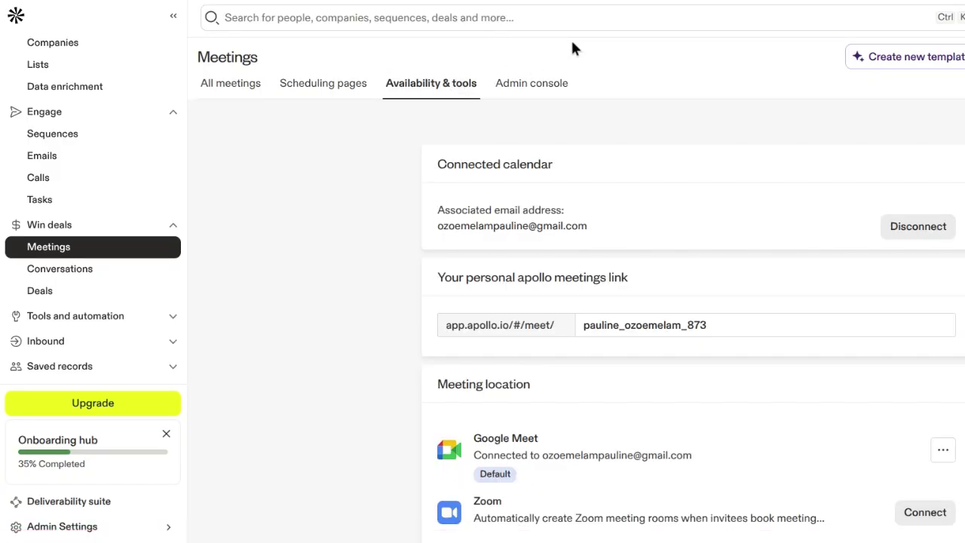
Step: Review the meeting availability settings, including meeting locations, custom branding, default weekly hours and buffer times around events
{"action": "scroll", "coordinate": [571, 46], "scroll_direction": "down", "scroll_amount": 2}
{"action": "scroll", "coordinate": [571, 47], "scroll_direction": "down", "scroll_amount": 5}
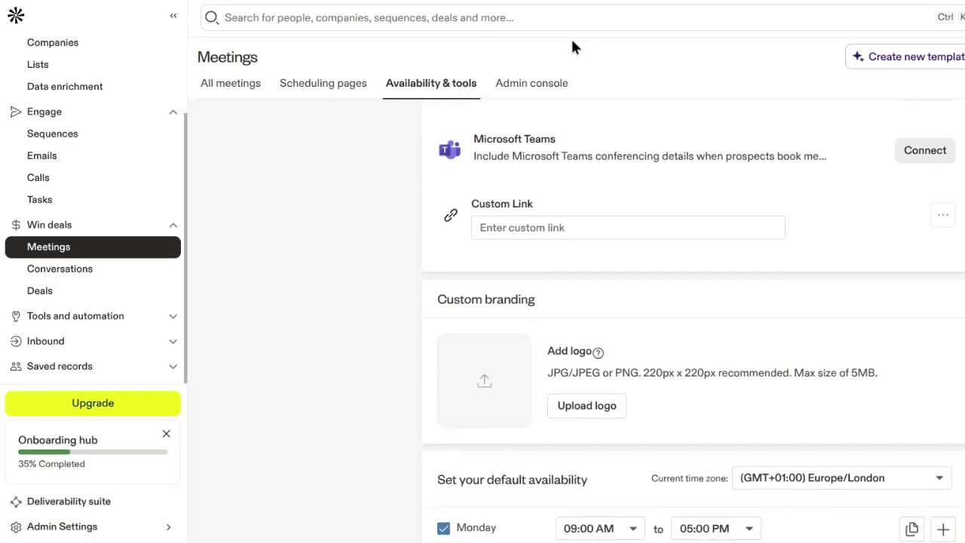
{"action": "scroll", "coordinate": [571, 47], "scroll_direction": "down", "scroll_amount": 5}
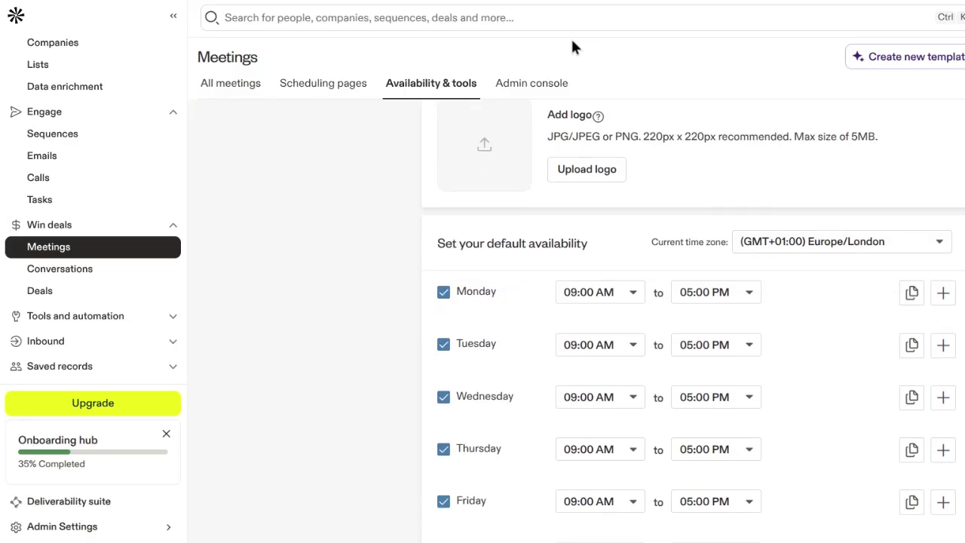
{"action": "scroll", "coordinate": [570, 47], "scroll_direction": "up", "scroll_amount": 4}
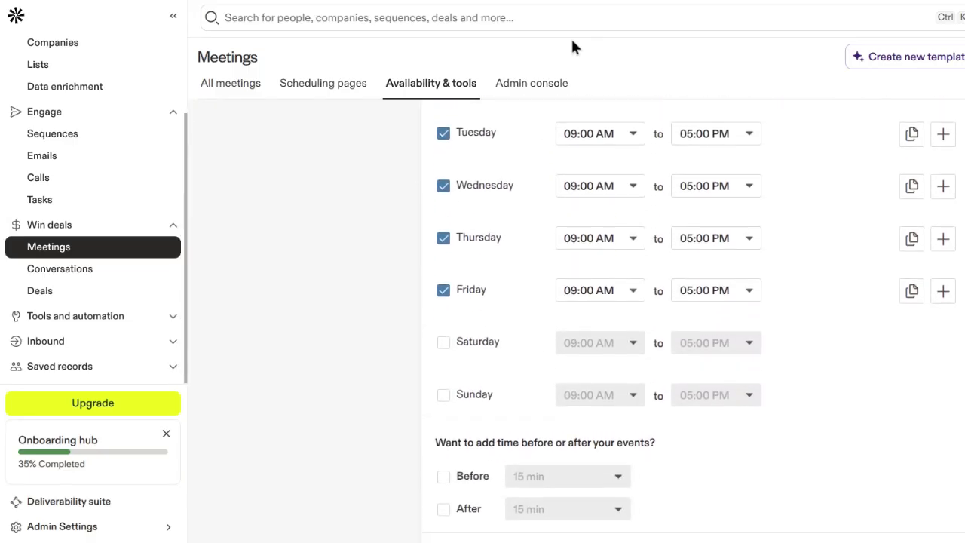
{"action": "scroll", "coordinate": [571, 47], "scroll_direction": "up", "scroll_amount": 5}
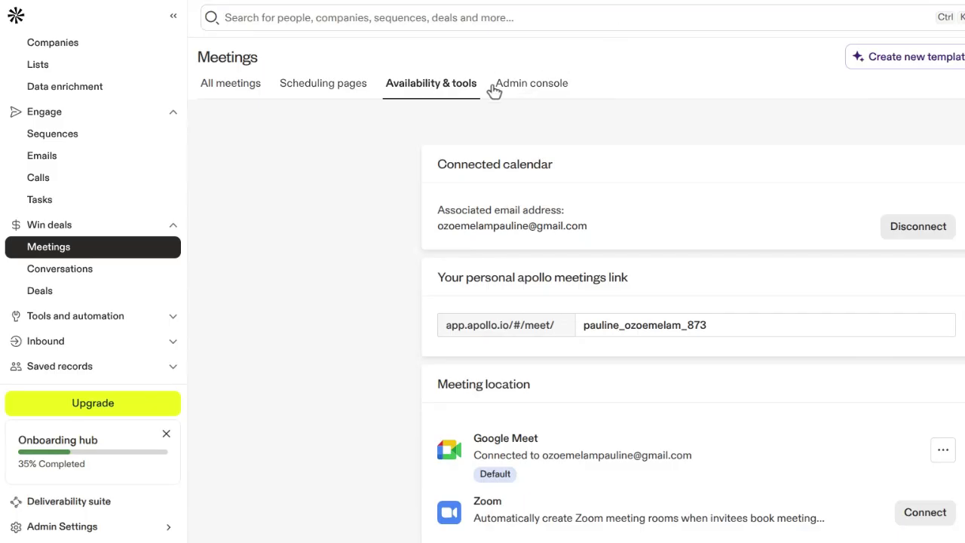
Step: View the Conversations and Deals pages of the Win deals section, dismissing the deal management introduction
{"action": "left_click", "coordinate": [93, 281]}
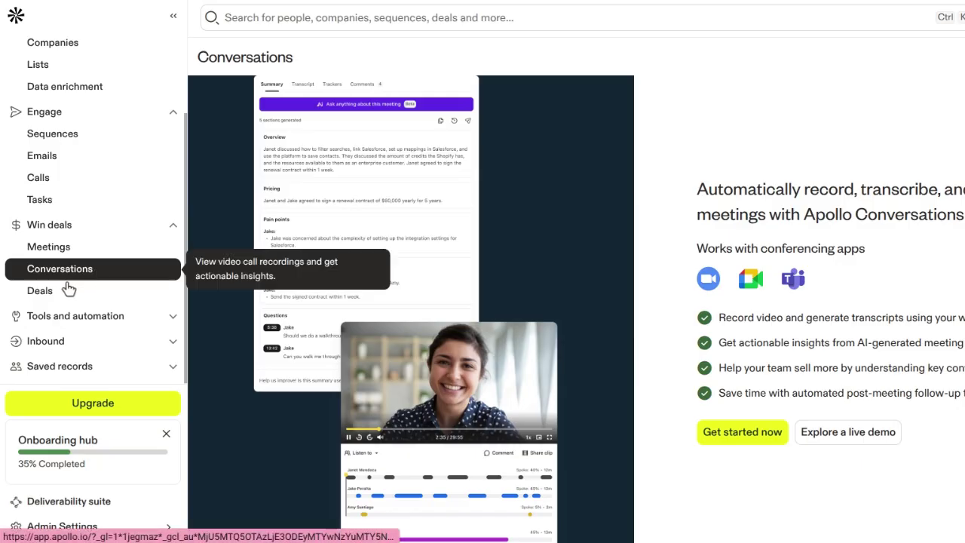
{"action": "left_click", "coordinate": [79, 305]}
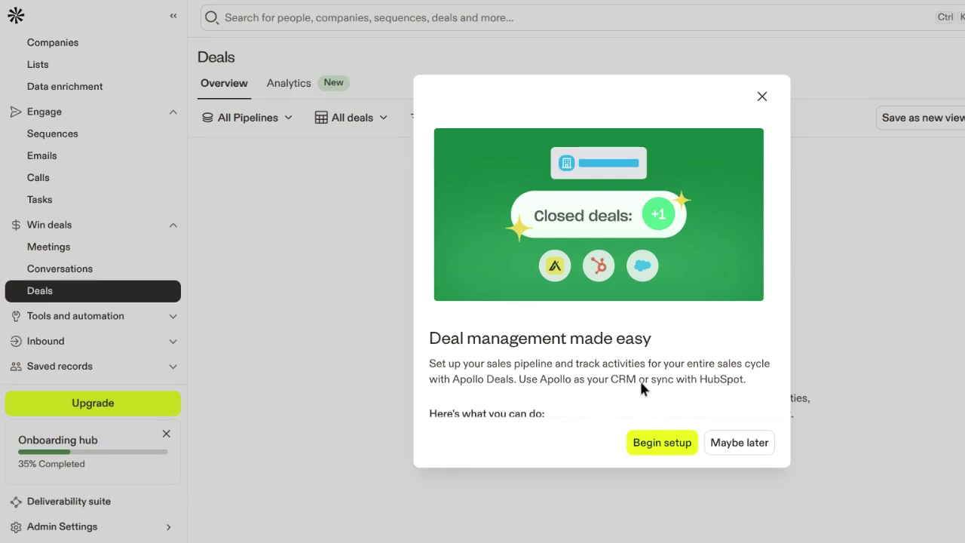
{"action": "left_click", "coordinate": [764, 98]}
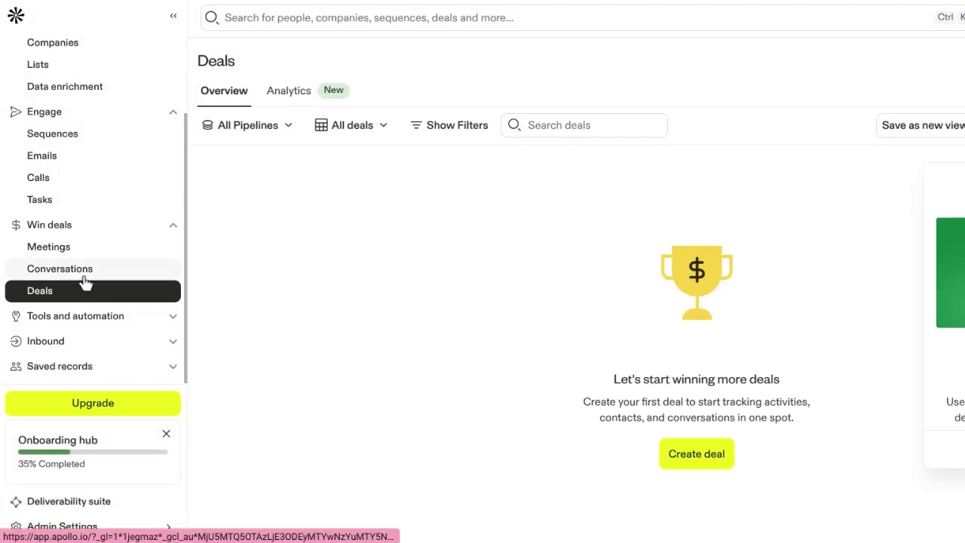
Step: Expand the Tools and automation section, browse all workflow templates and view the Analytics overview
{"action": "left_click", "coordinate": [166, 324]}
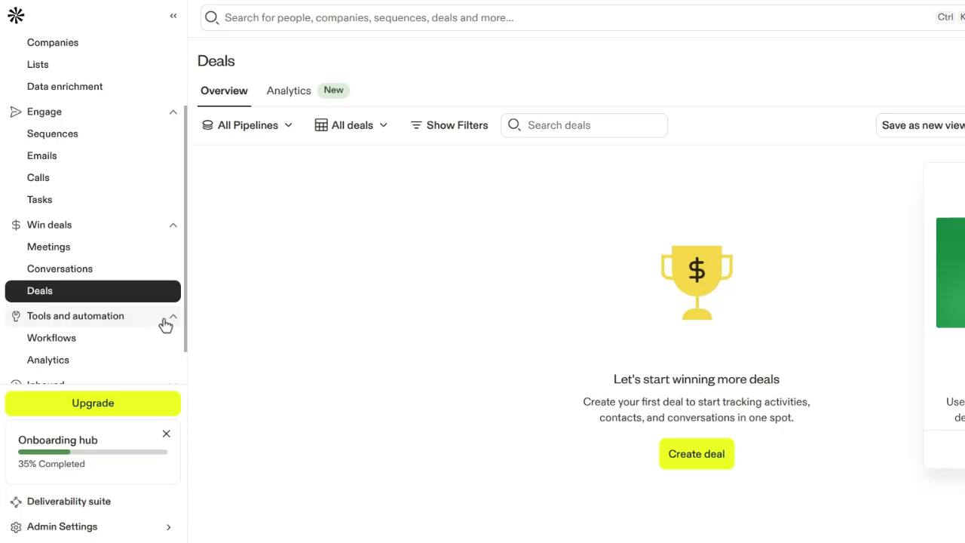
{"action": "scroll", "coordinate": [165, 325], "scroll_direction": "down", "scroll_amount": 1}
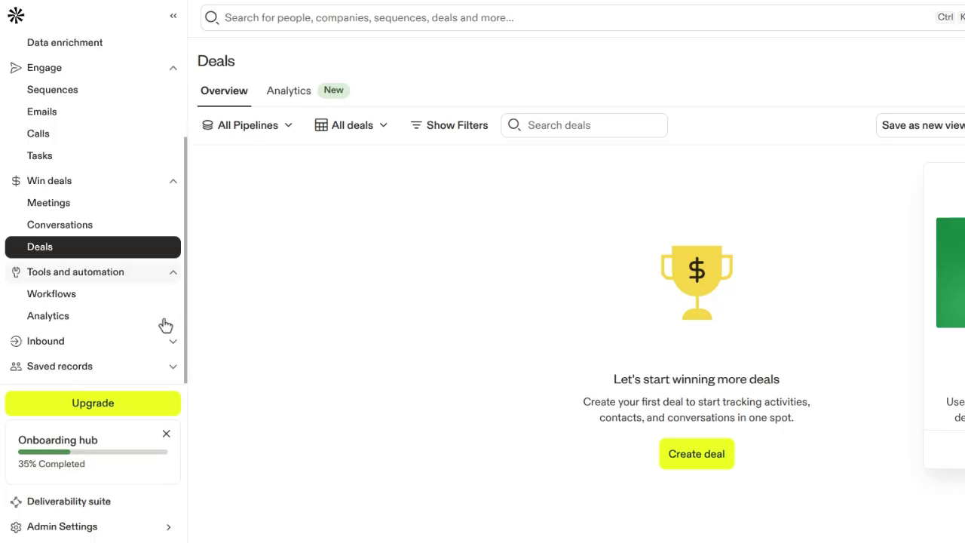
{"action": "left_click", "coordinate": [75, 298]}
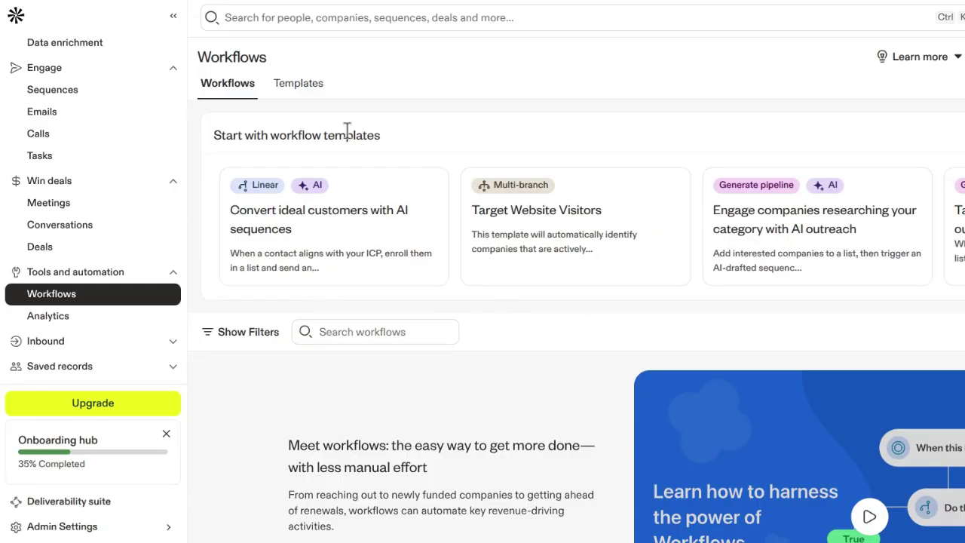
{"action": "left_click", "coordinate": [302, 85]}
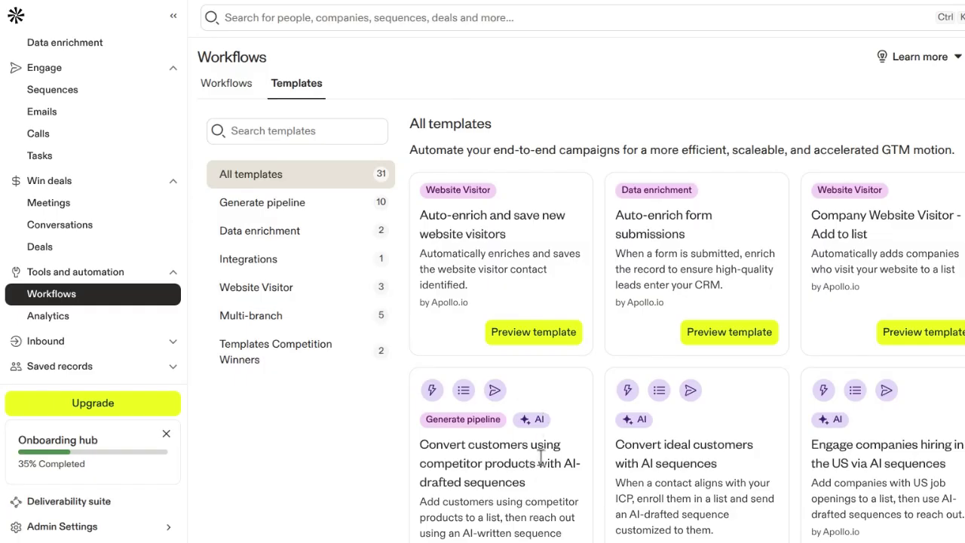
{"action": "scroll", "coordinate": [540, 459], "scroll_direction": "down", "scroll_amount": 5}
{"action": "scroll", "coordinate": [540, 459], "scroll_direction": "down", "scroll_amount": 1}
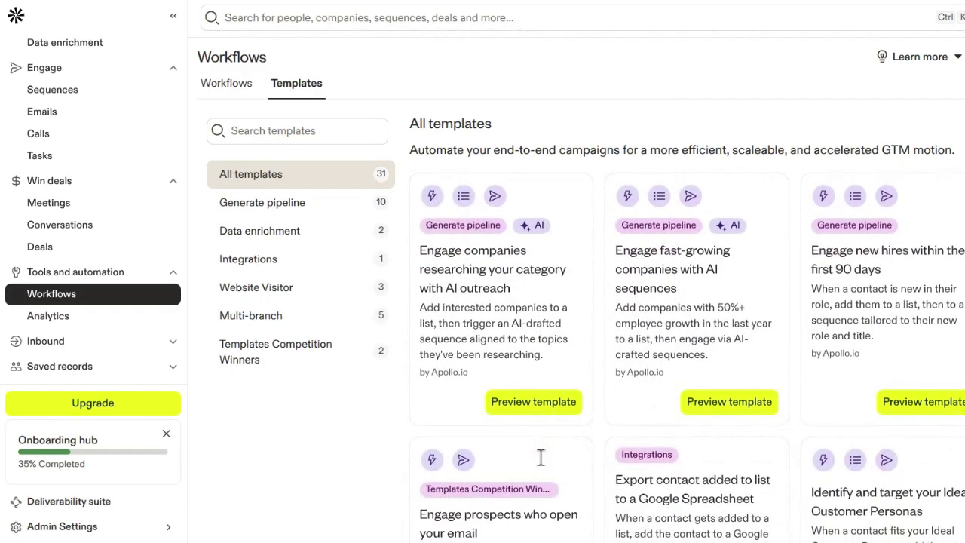
{"action": "left_click", "coordinate": [89, 324]}
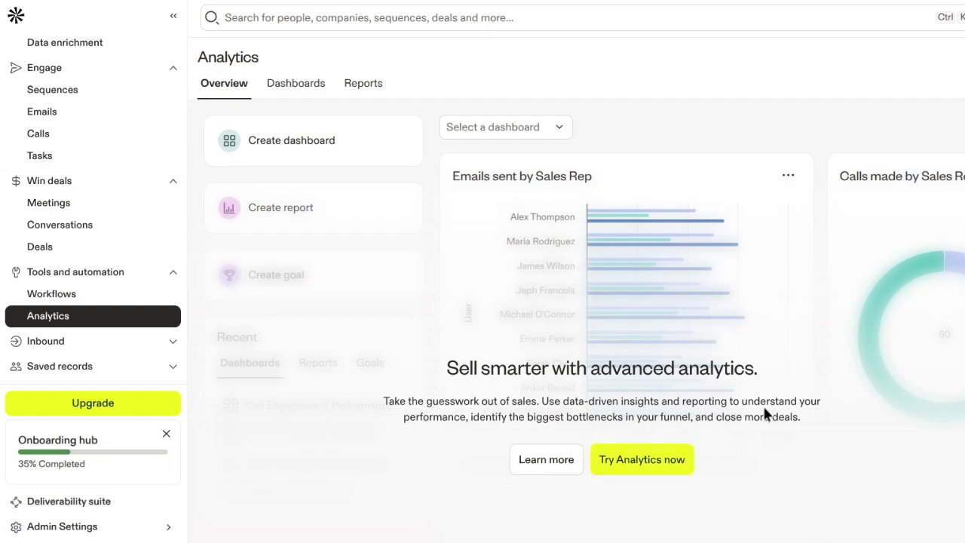
Step: Add the domain healthstation.ng with Company tracking to Website visitors in the Inbound section and save it
{"action": "left_click", "coordinate": [108, 352]}
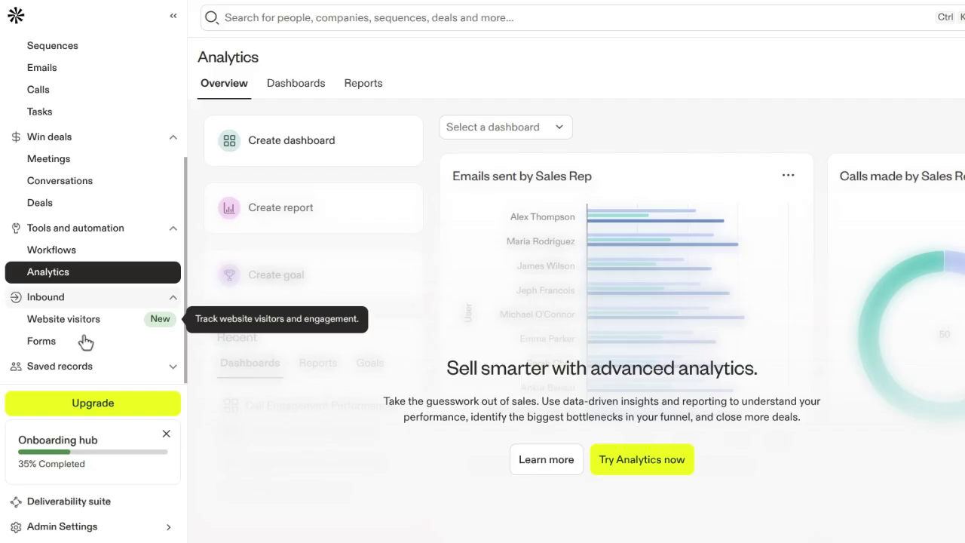
{"action": "left_click", "coordinate": [49, 325]}
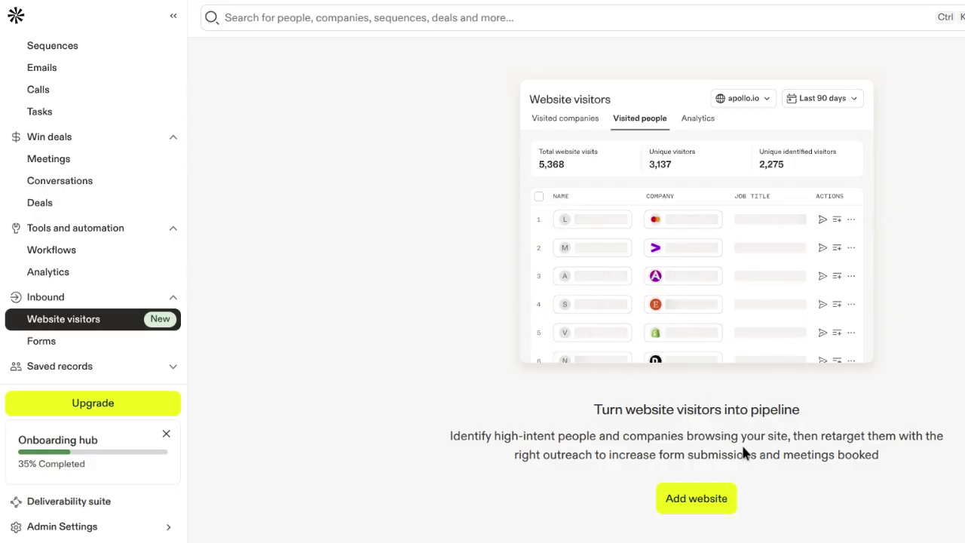
{"action": "left_click", "coordinate": [688, 504]}
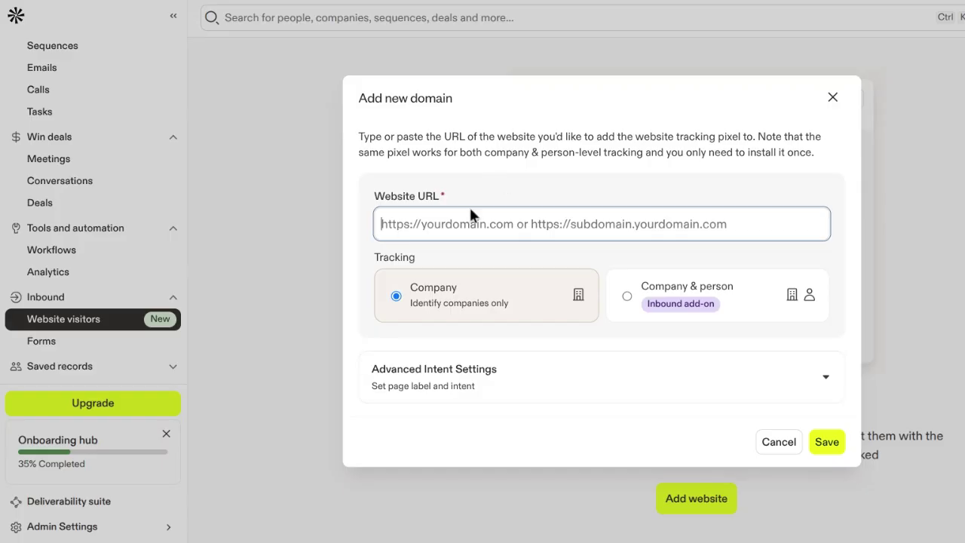
{"action": "type", "text": "heaa"}
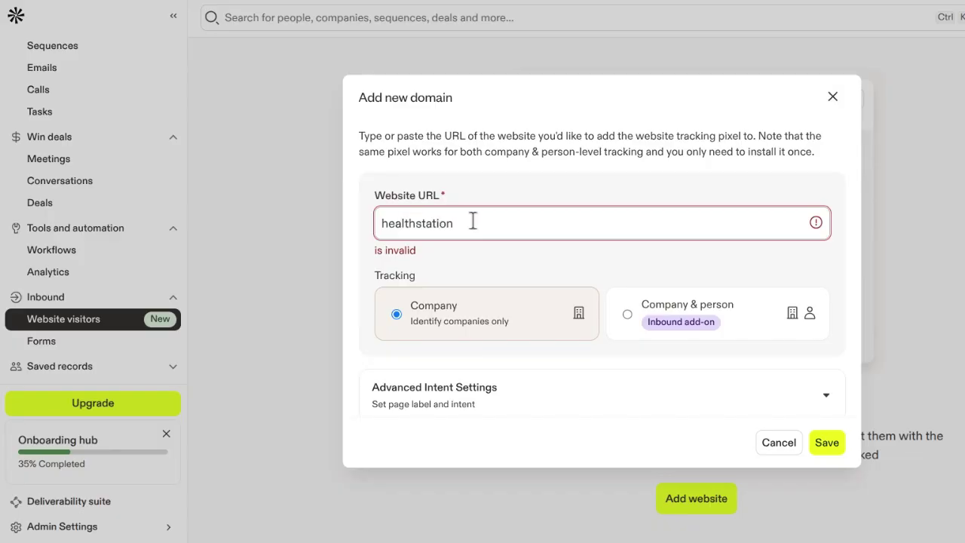
{"action": "type", "text": "ng"}
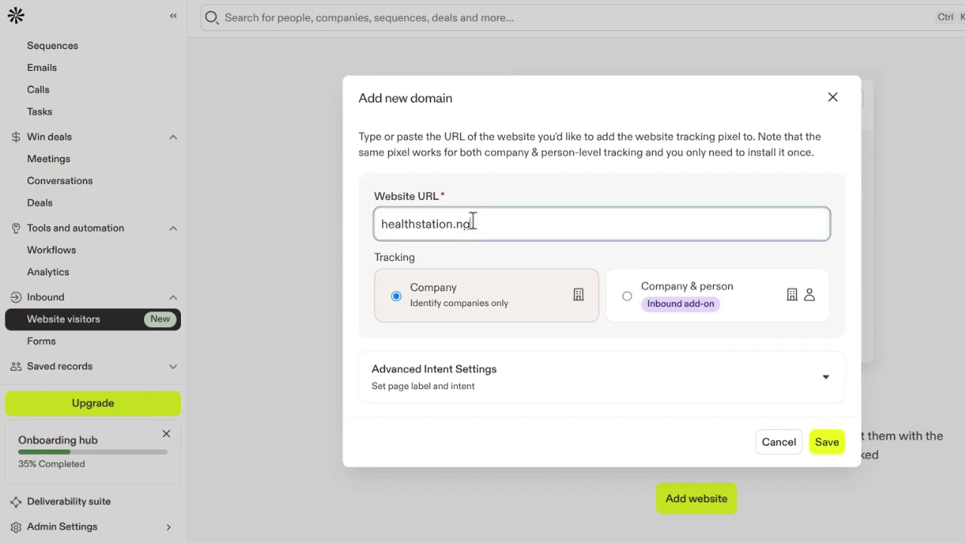
{"action": "left_click", "coordinate": [396, 256]}
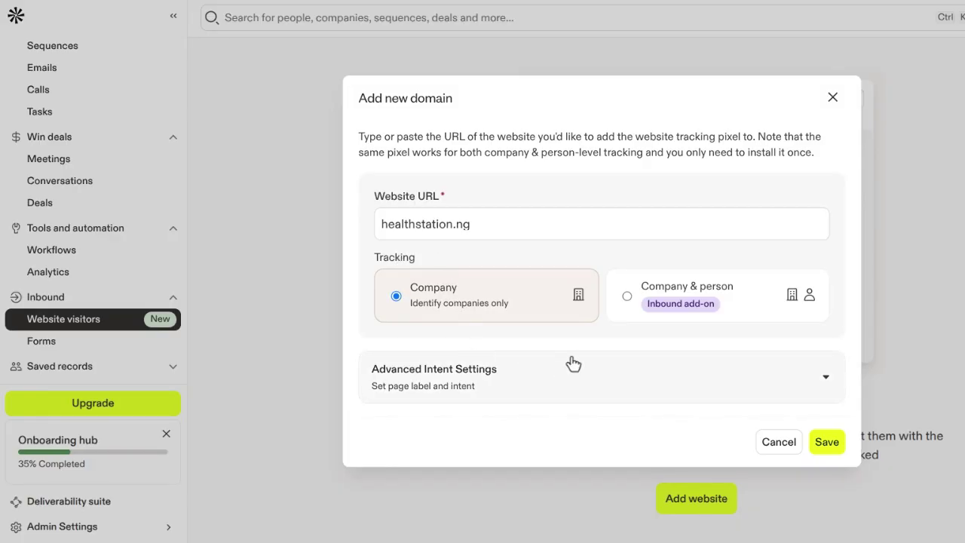
{"action": "left_click", "coordinate": [827, 443]}
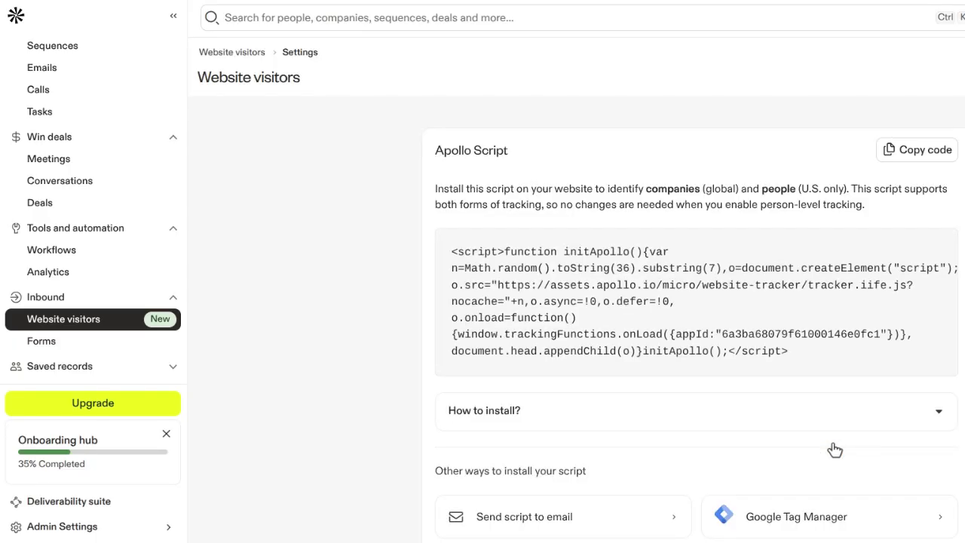
Step: Review the tracking script and website domains in the Website visitors settings and expand the installation instructions
{"action": "scroll", "coordinate": [833, 449], "scroll_direction": "down", "scroll_amount": 5}
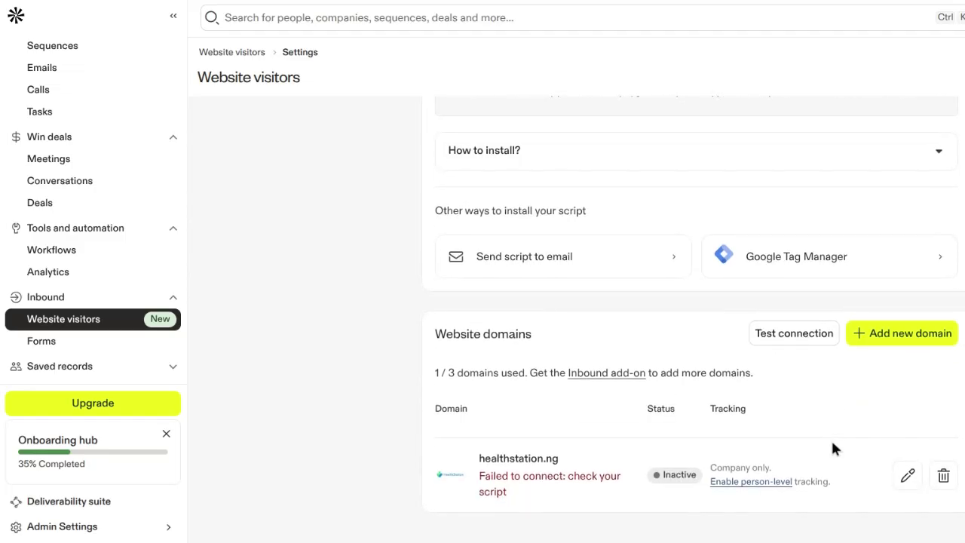
{"action": "scroll", "coordinate": [832, 448], "scroll_direction": "up", "scroll_amount": 5}
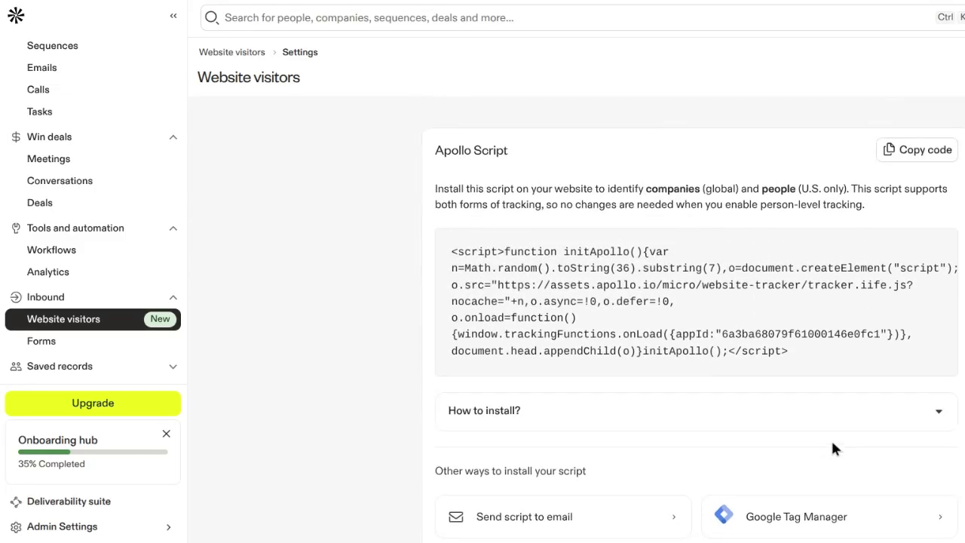
{"action": "left_click", "coordinate": [817, 427]}
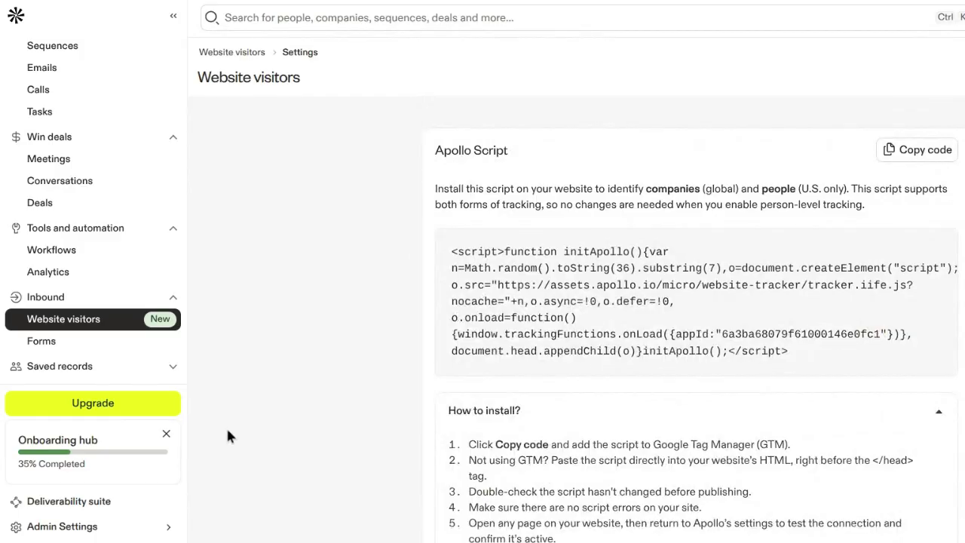
Step: View the Inbound section's Forms page and the People and Companies pages under Saved records
{"action": "left_click", "coordinate": [44, 343]}
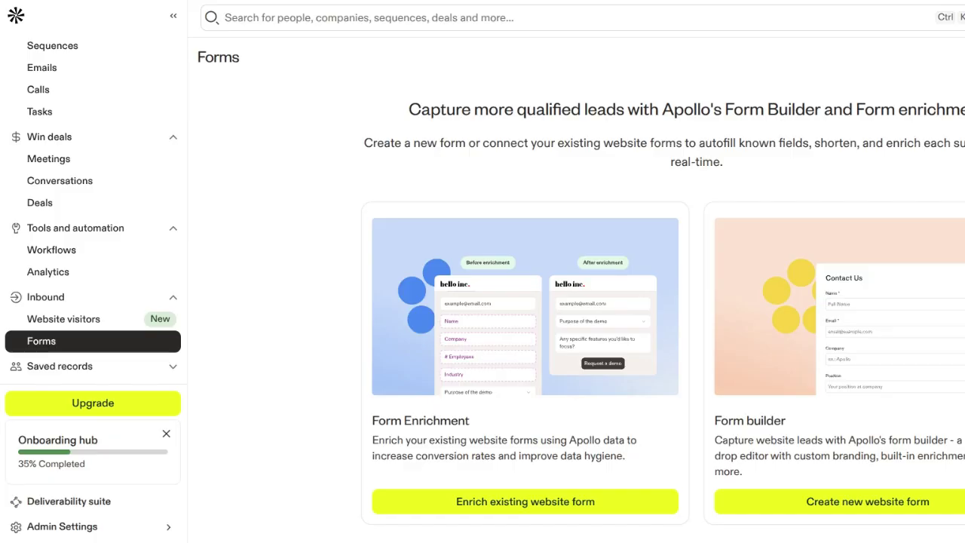
{"action": "left_click", "coordinate": [169, 369]}
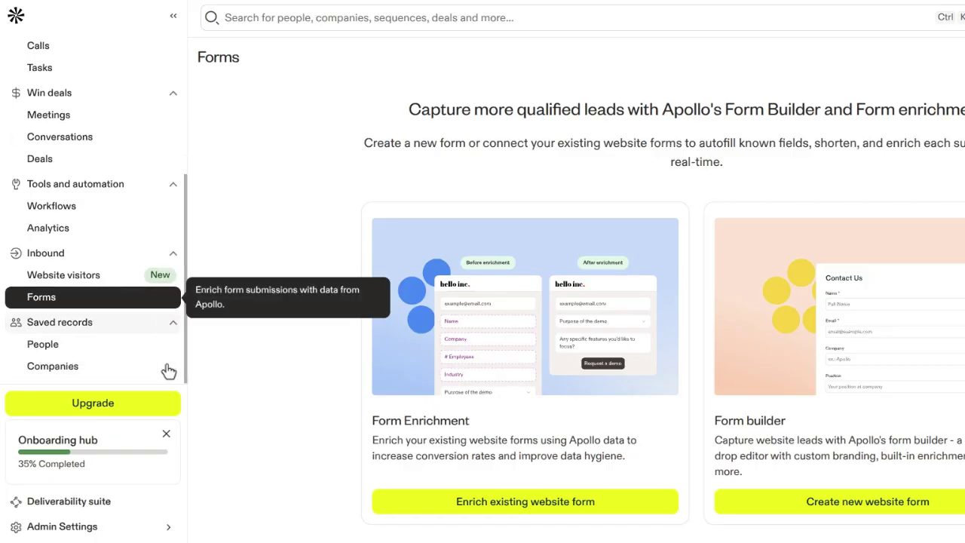
{"action": "left_click", "coordinate": [115, 345]}
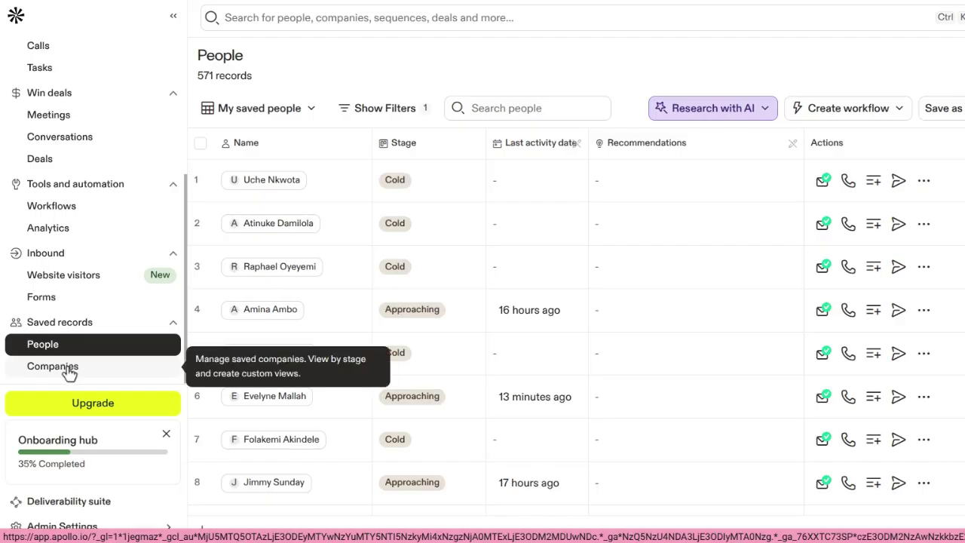
{"action": "left_click", "coordinate": [69, 372]}
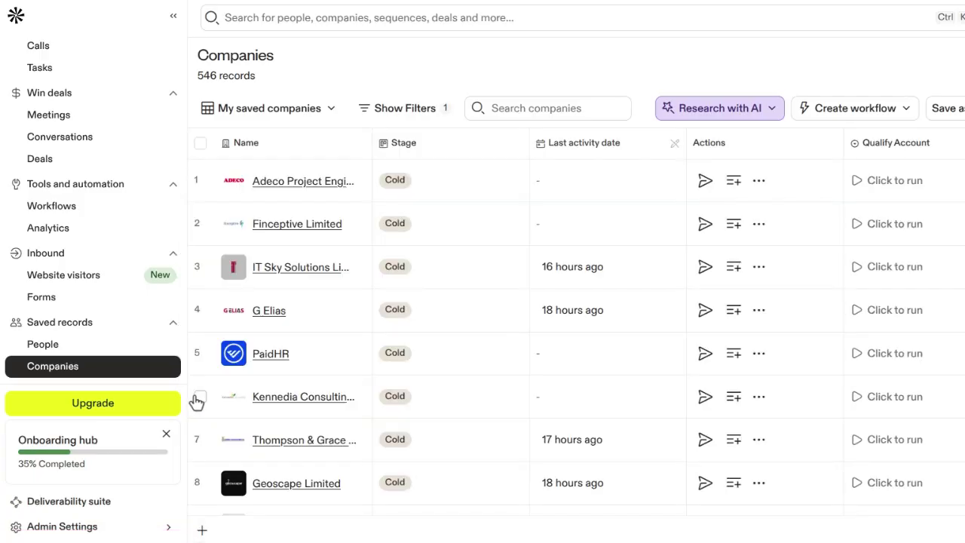
Step: Open the Deliverability suite and examine its overview of mailbox performance, email deliverability and top performing sequences
{"action": "left_click", "coordinate": [90, 511]}
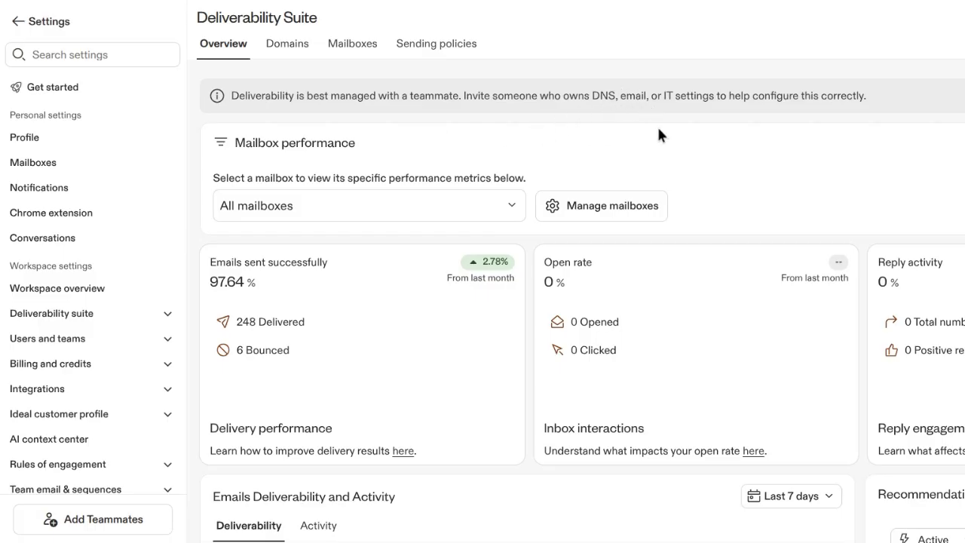
{"action": "scroll", "coordinate": [658, 134], "scroll_direction": "down", "scroll_amount": 3}
{"action": "scroll", "coordinate": [658, 134], "scroll_direction": "up", "scroll_amount": 2}
{"action": "scroll", "coordinate": [658, 130], "scroll_direction": "down", "scroll_amount": 5}
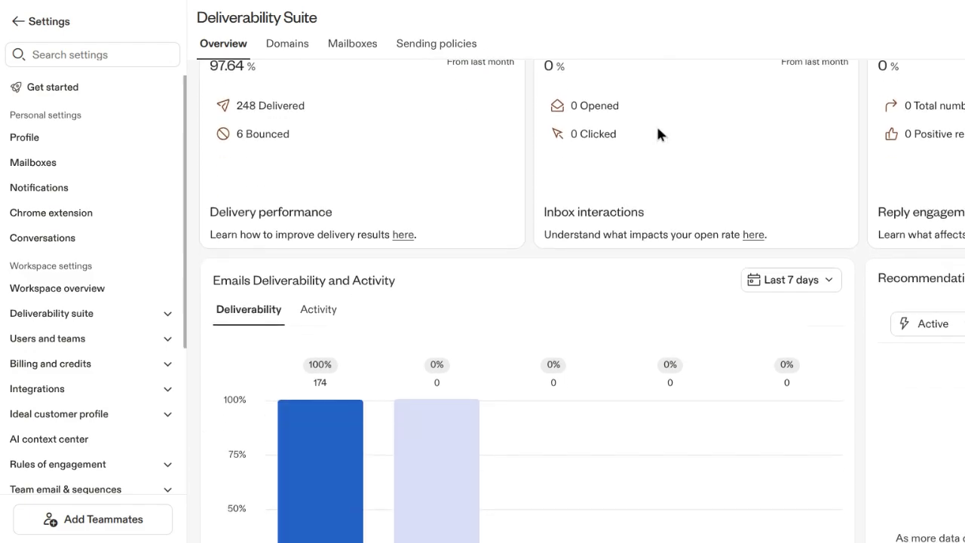
{"action": "scroll", "coordinate": [658, 135], "scroll_direction": "down", "scroll_amount": 2}
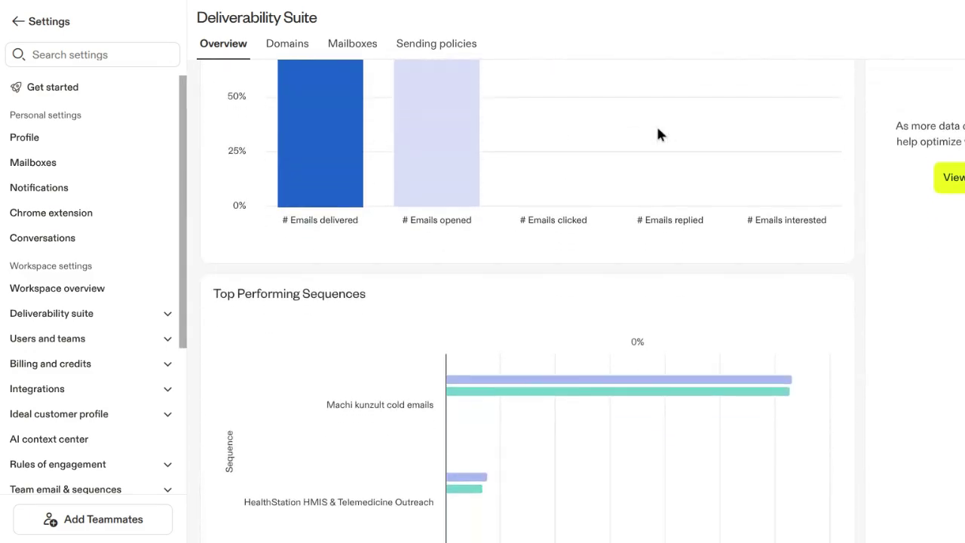
{"action": "scroll", "coordinate": [657, 134], "scroll_direction": "up", "scroll_amount": 2}
{"action": "scroll", "coordinate": [657, 134], "scroll_direction": "up", "scroll_amount": 1}
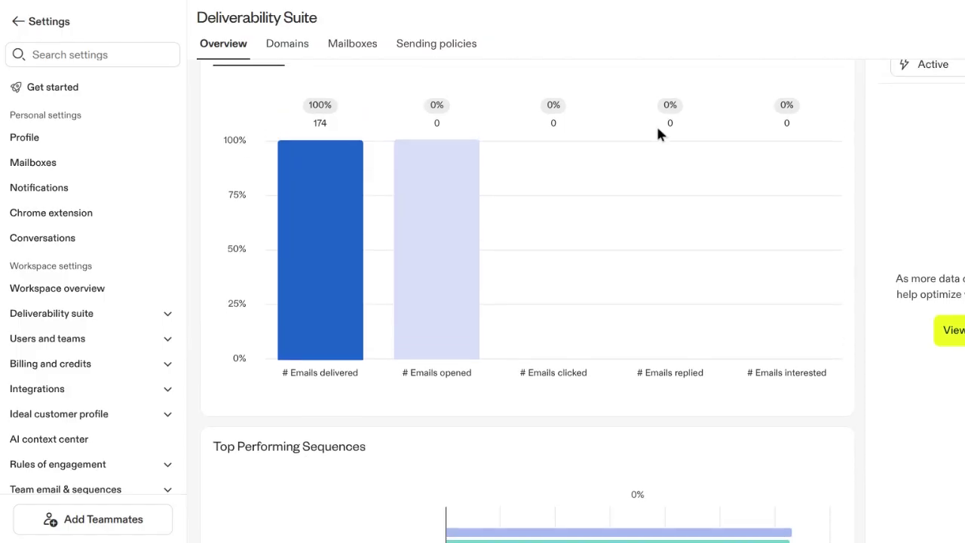
{"action": "scroll", "coordinate": [657, 135], "scroll_direction": "down", "scroll_amount": 2}
{"action": "scroll", "coordinate": [658, 134], "scroll_direction": "down", "scroll_amount": 3}
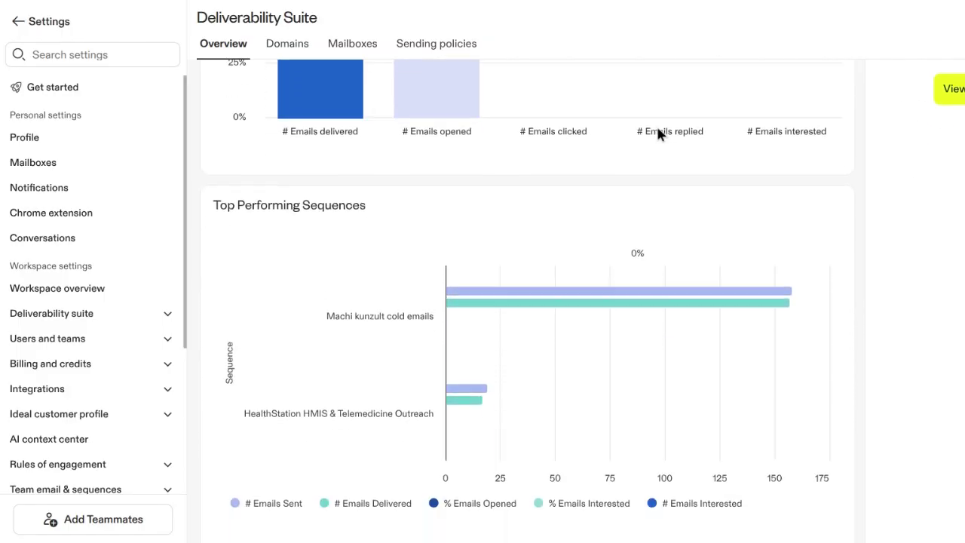
{"action": "scroll", "coordinate": [657, 134], "scroll_direction": "up", "scroll_amount": 10}
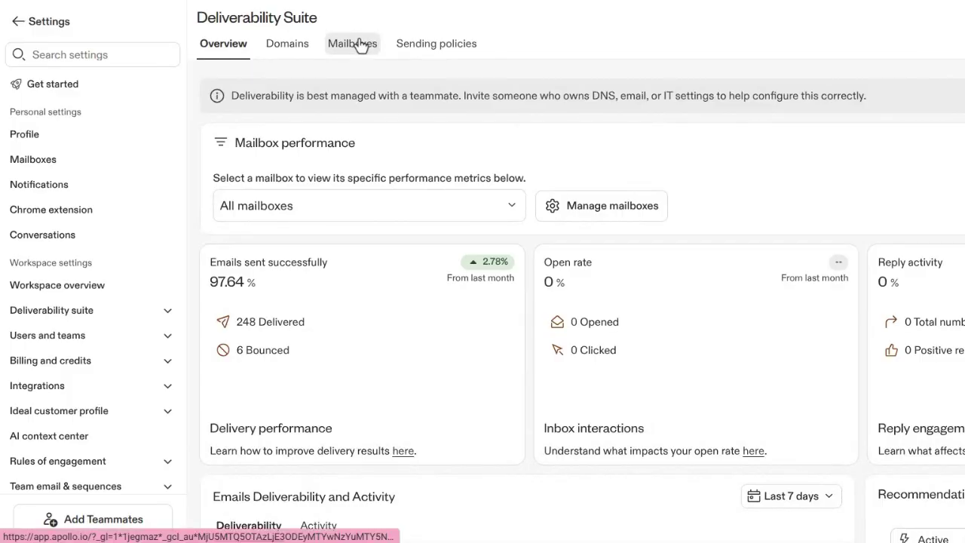
Step: Review the Deliverability Suite's mailbox setup and warmup details, then view its Domains and Sending policies pages
{"action": "left_click", "coordinate": [362, 43]}
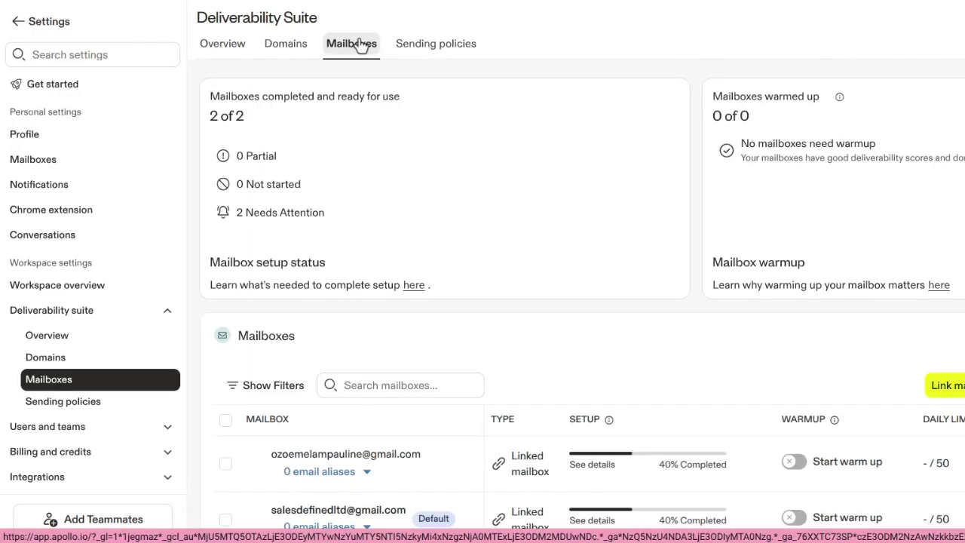
{"action": "scroll", "coordinate": [361, 45], "scroll_direction": "down", "scroll_amount": 2}
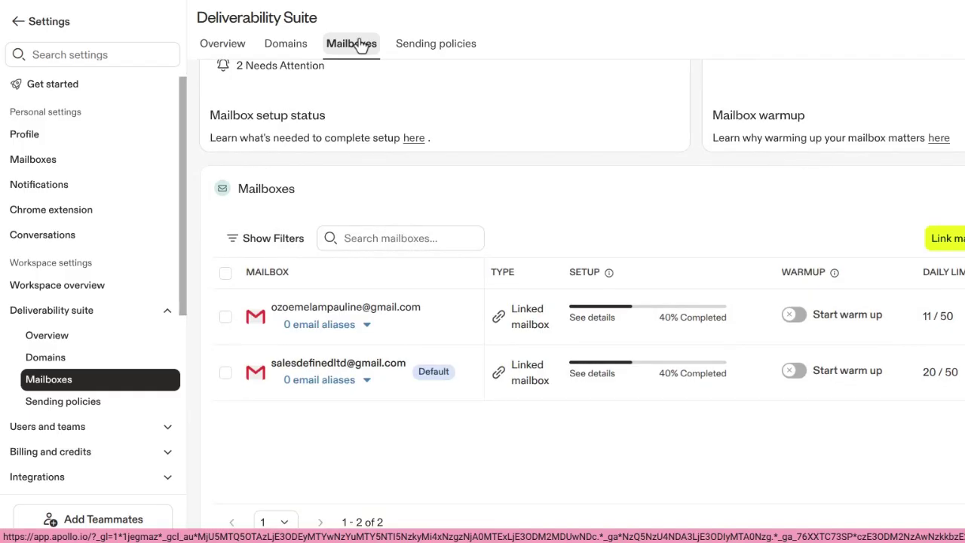
{"action": "scroll", "coordinate": [362, 45], "scroll_direction": "up", "scroll_amount": 2}
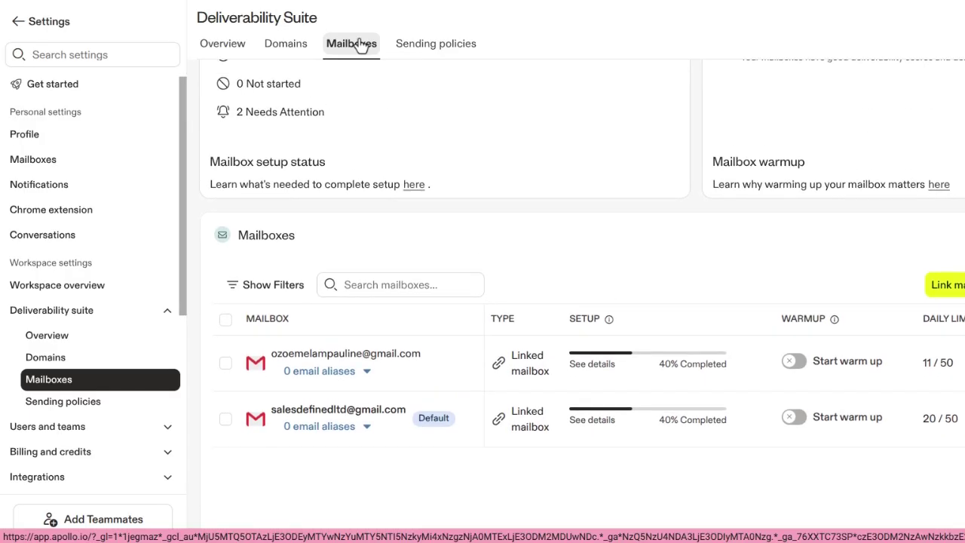
{"action": "scroll", "coordinate": [362, 45], "scroll_direction": "up", "scroll_amount": 1}
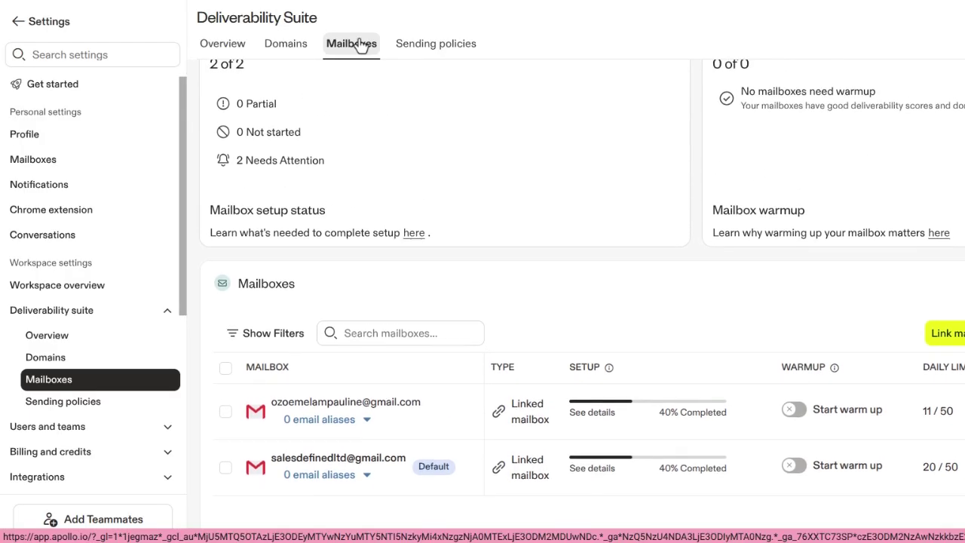
{"action": "scroll", "coordinate": [362, 46], "scroll_direction": "up", "scroll_amount": 1}
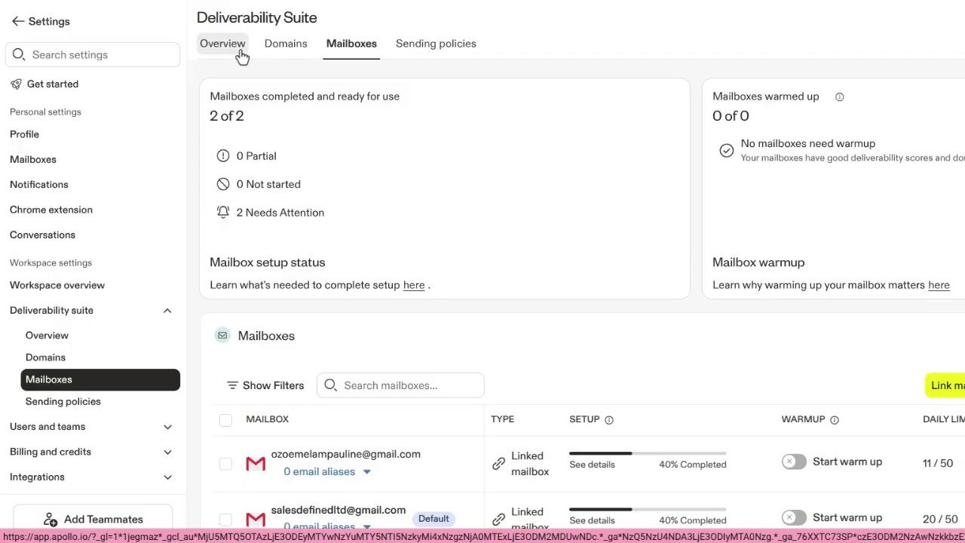
{"action": "left_click", "coordinate": [277, 49]}
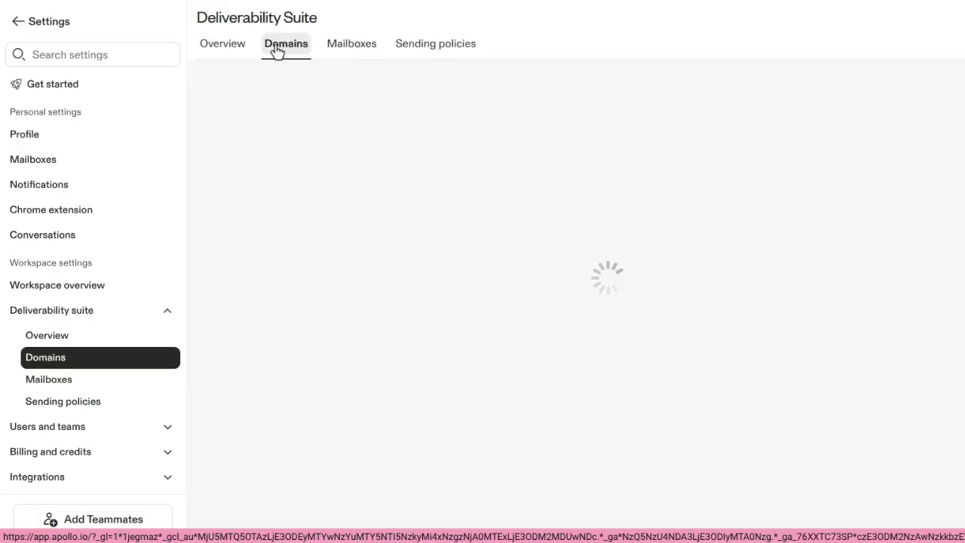
{"action": "left_click", "coordinate": [460, 45]}
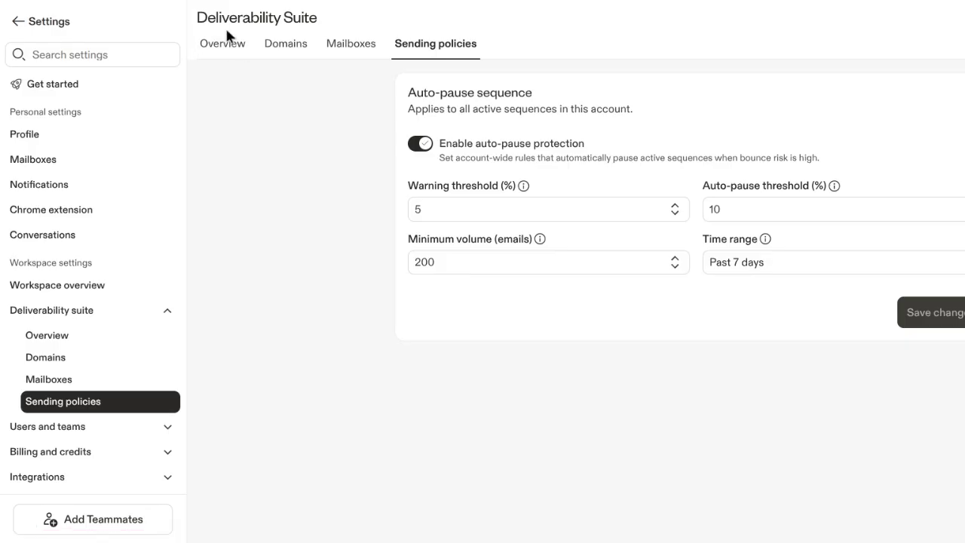
Step: View the personal settings for Profile, Mailboxes, Notifications, Chrome extension and Conversations
{"action": "left_click", "coordinate": [65, 143]}
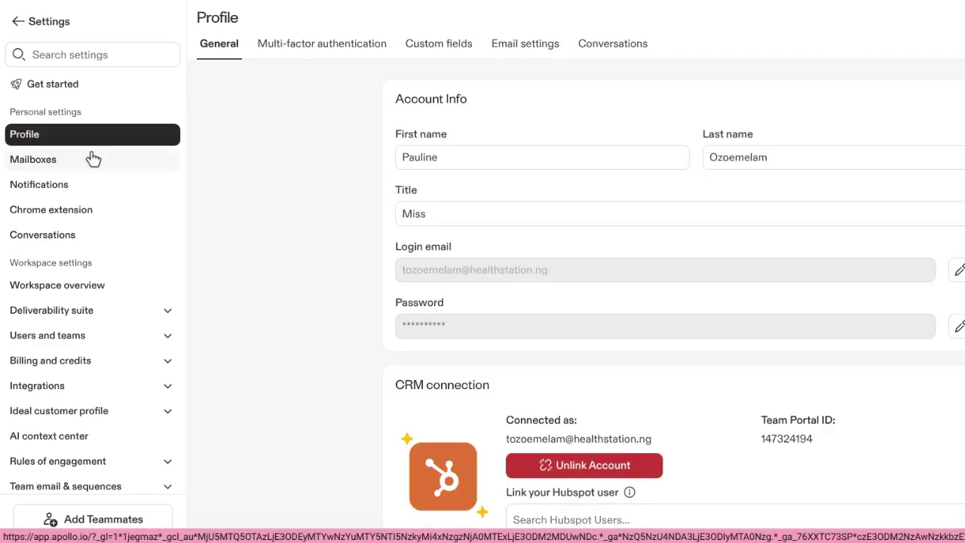
{"action": "left_click", "coordinate": [83, 169]}
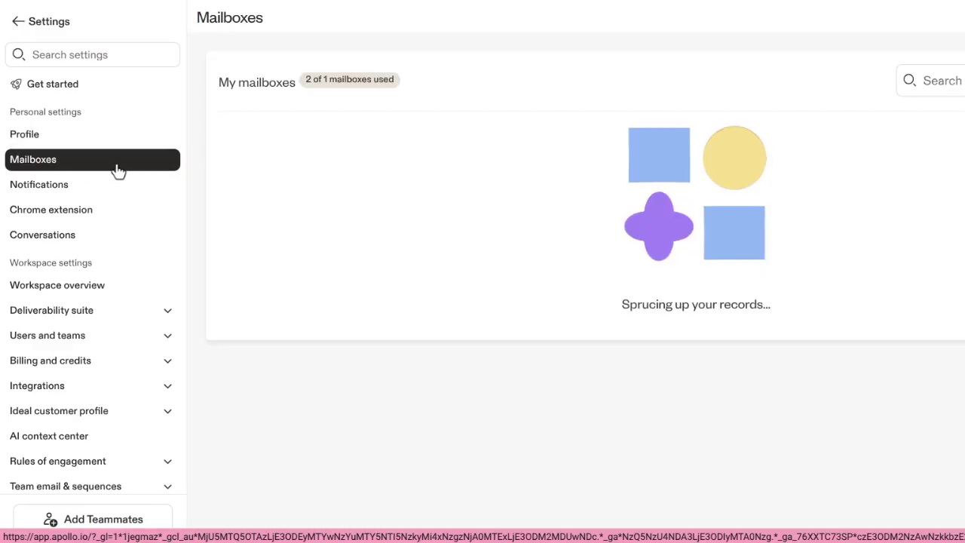
{"action": "left_click", "coordinate": [112, 196]}
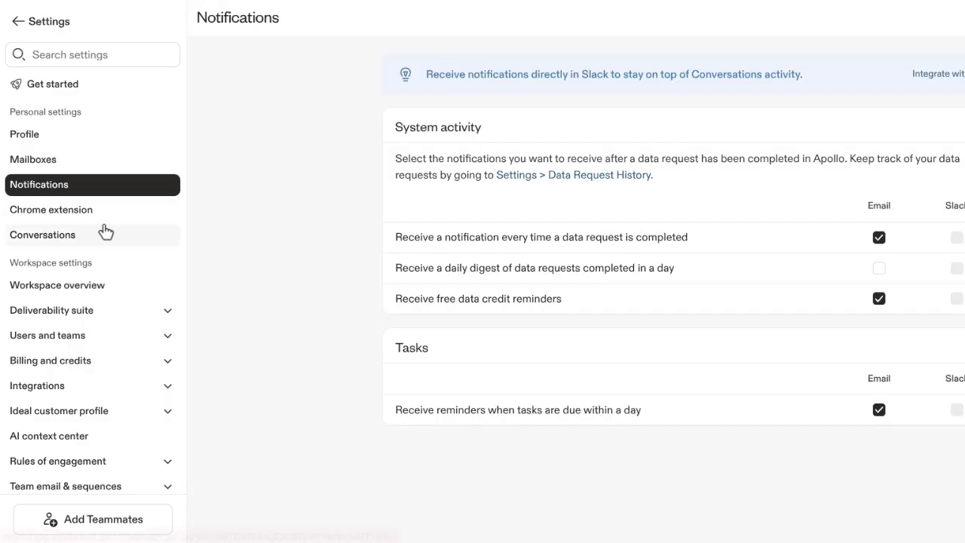
{"action": "left_click", "coordinate": [112, 215]}
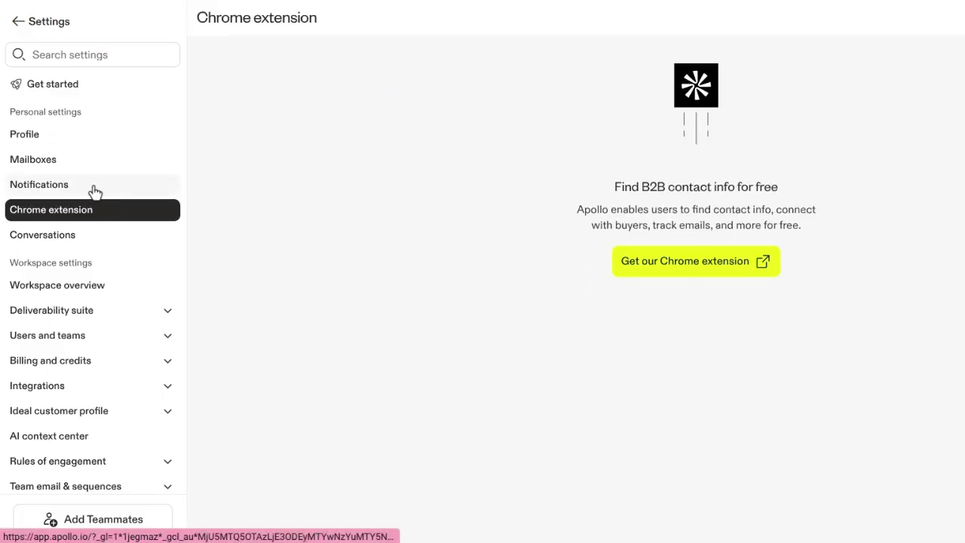
{"action": "left_click", "coordinate": [80, 246]}
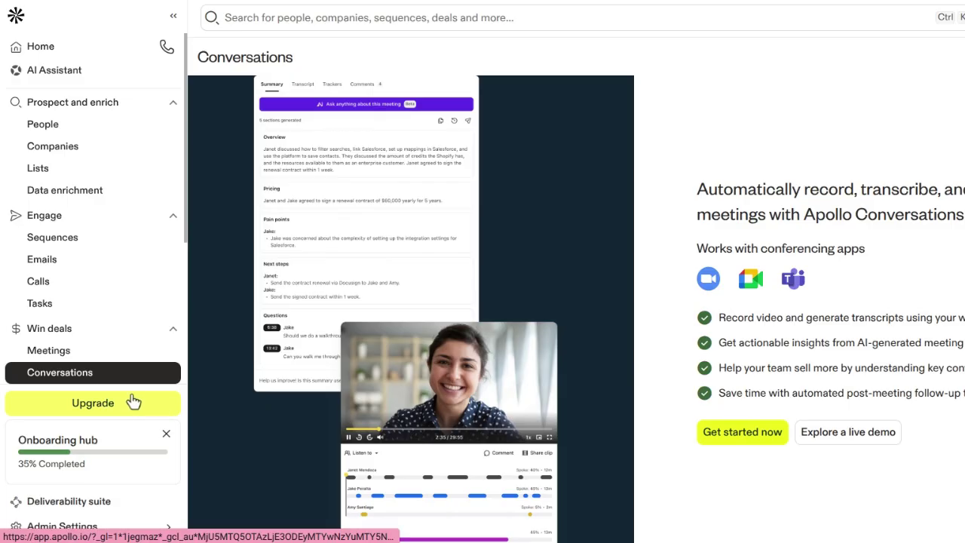
Step: Open the Integrations page from the admin settings and look through the connected and available integrations
{"action": "left_click", "coordinate": [106, 526]}
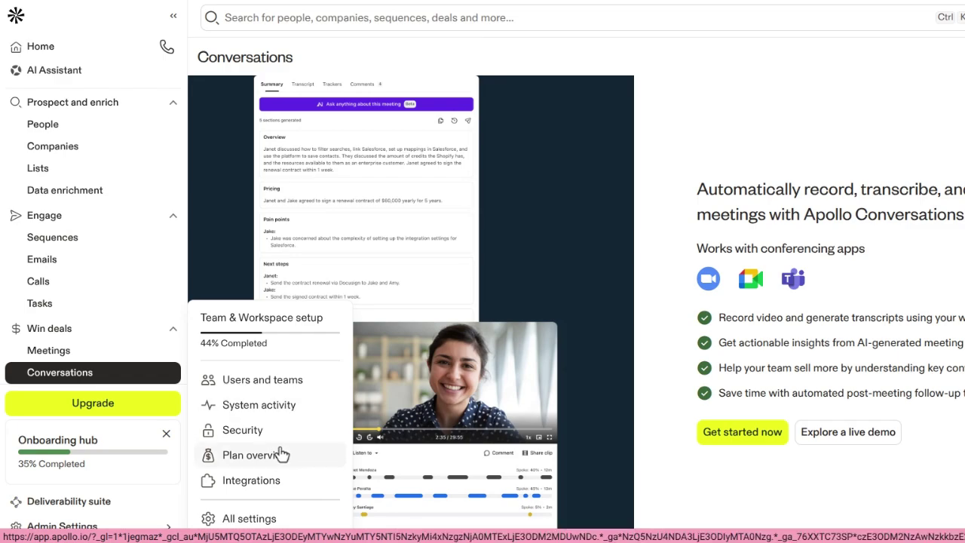
{"action": "left_click", "coordinate": [294, 488]}
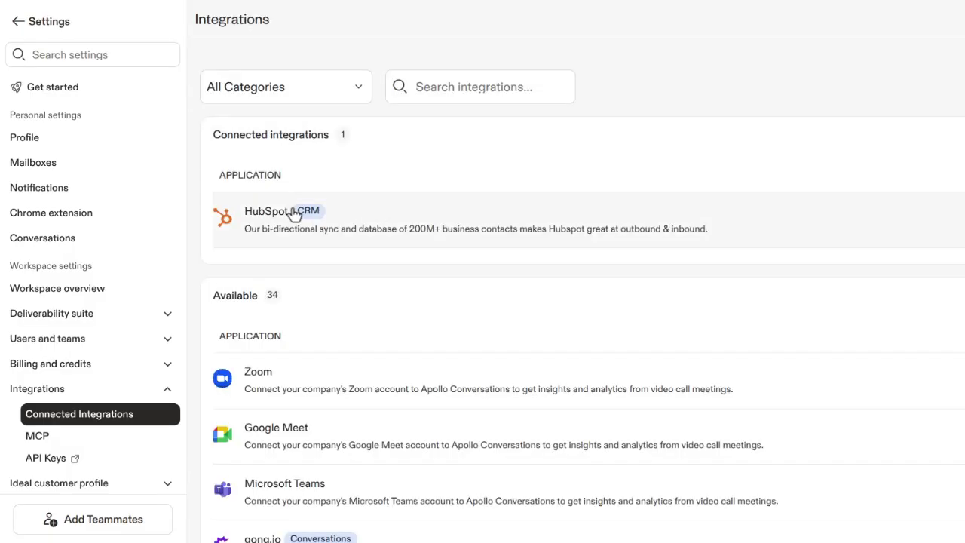
{"action": "scroll", "coordinate": [412, 314], "scroll_direction": "down", "scroll_amount": 2}
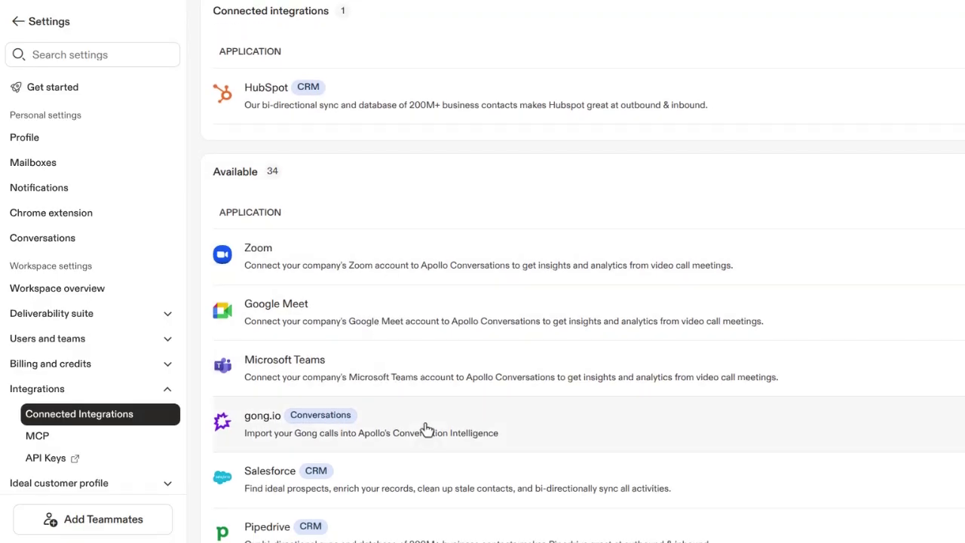
{"action": "scroll", "coordinate": [437, 519], "scroll_direction": "down", "scroll_amount": 6}
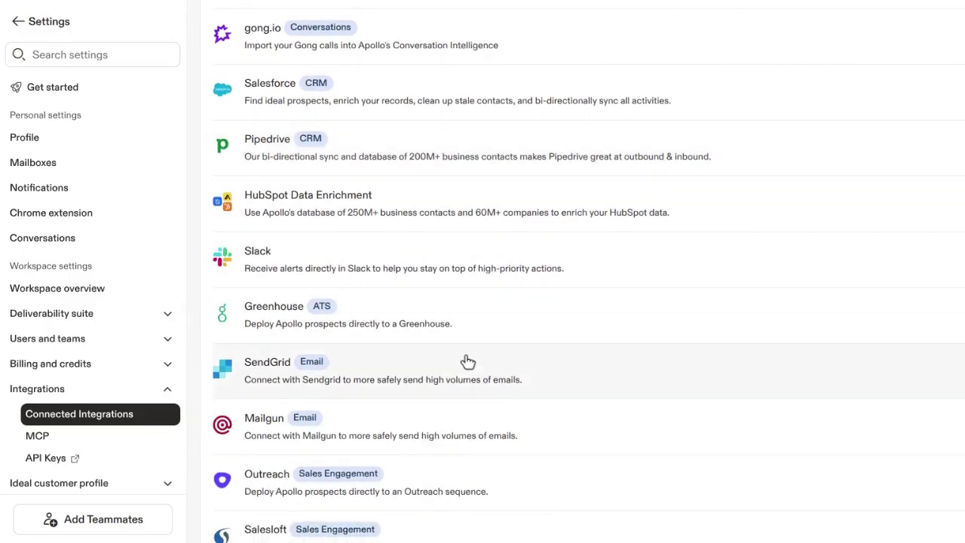
{"action": "scroll", "coordinate": [479, 397], "scroll_direction": "down", "scroll_amount": 5}
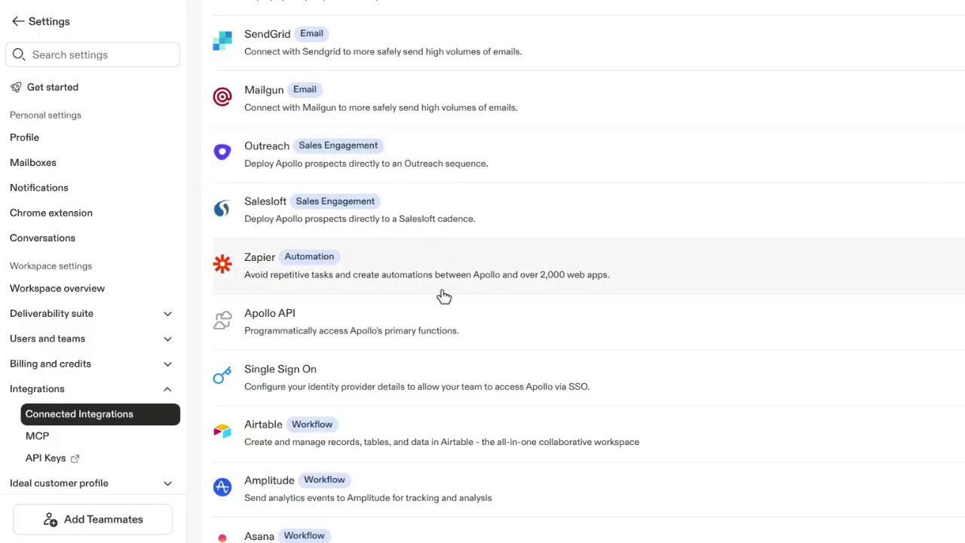
{"action": "scroll", "coordinate": [517, 519], "scroll_direction": "down", "scroll_amount": 5}
{"action": "scroll", "coordinate": [517, 519], "scroll_direction": "down", "scroll_amount": 9}
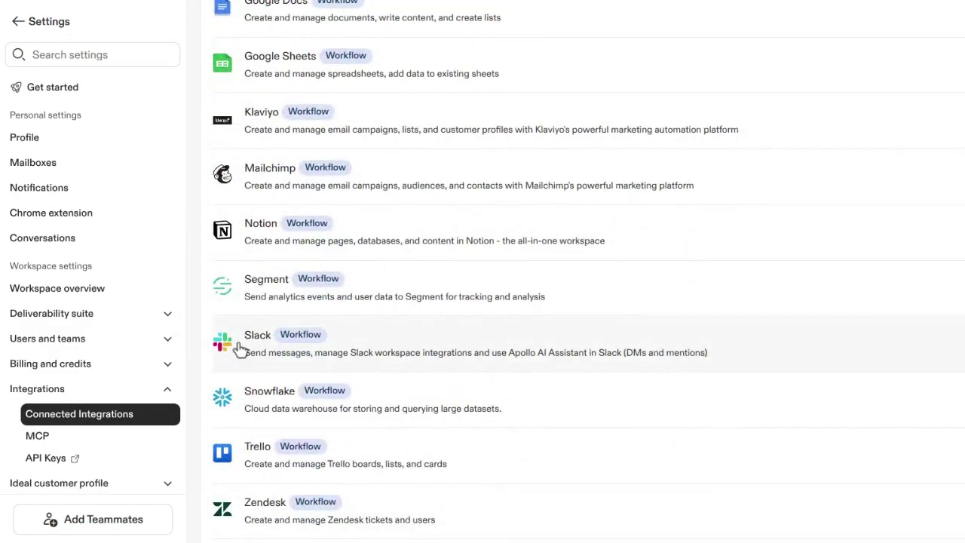
Step: Look over the remaining workspace and data management categories in the settings navigation
{"action": "scroll", "coordinate": [160, 459], "scroll_direction": "down", "scroll_amount": 2}
{"action": "scroll", "coordinate": [162, 459], "scroll_direction": "down", "scroll_amount": 1}
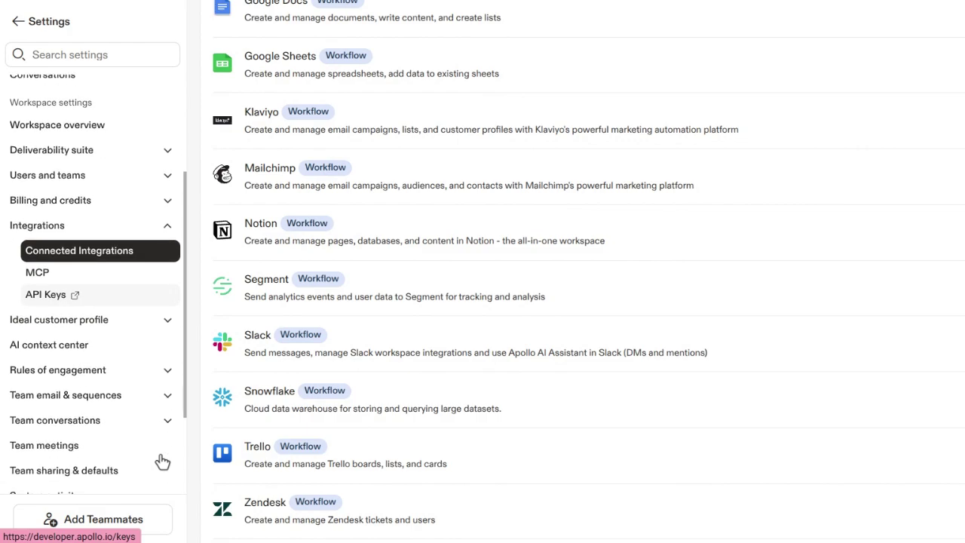
{"action": "scroll", "coordinate": [125, 197], "scroll_direction": "down", "scroll_amount": 1}
{"action": "scroll", "coordinate": [125, 197], "scroll_direction": "down", "scroll_amount": 1}
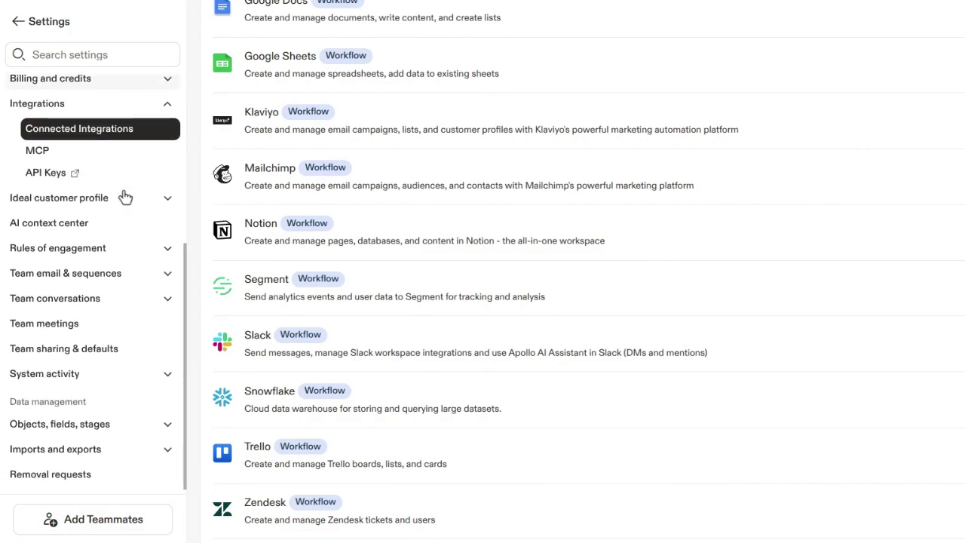
{"action": "scroll", "coordinate": [97, 219], "scroll_direction": "down", "scroll_amount": 1}
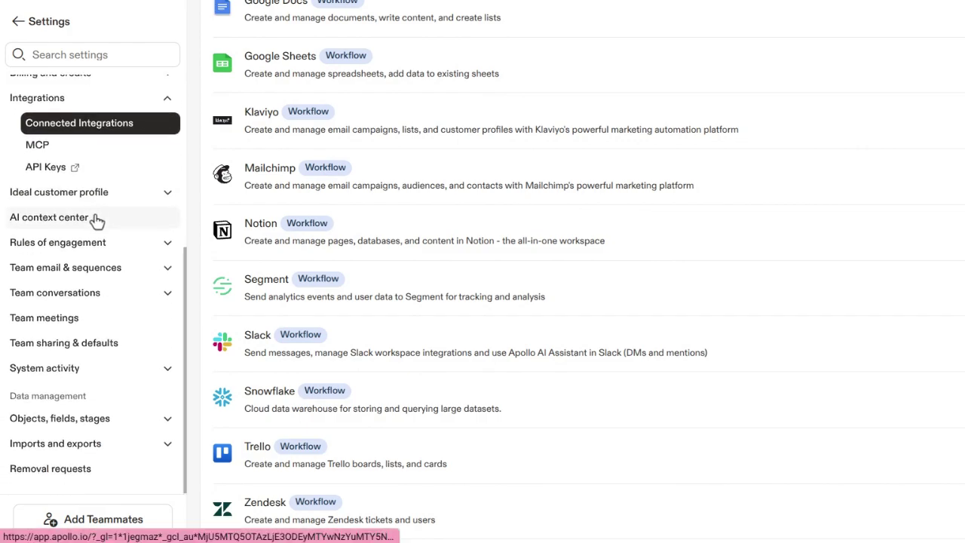
{"action": "scroll", "coordinate": [97, 220], "scroll_direction": "up", "scroll_amount": 4}
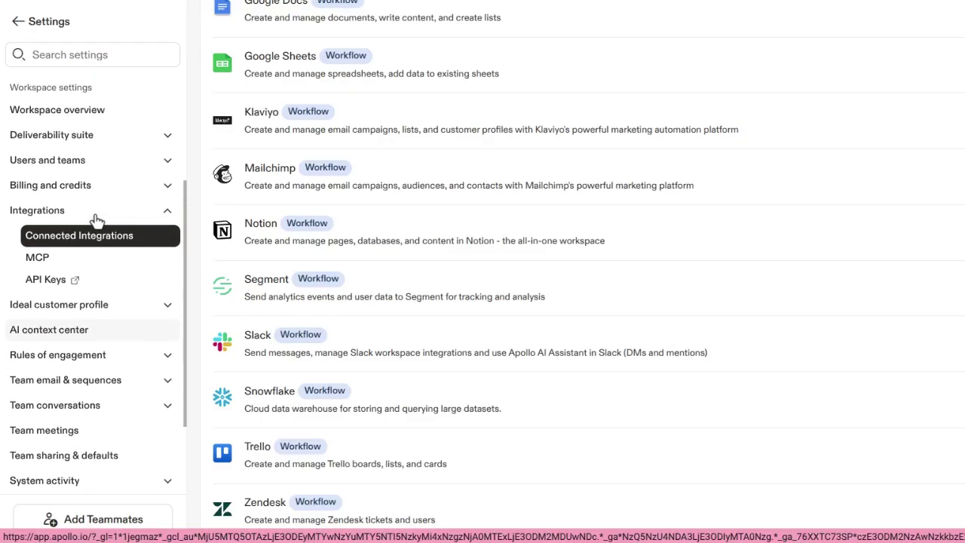
{"action": "scroll", "coordinate": [96, 220], "scroll_direction": "up", "scroll_amount": 5}
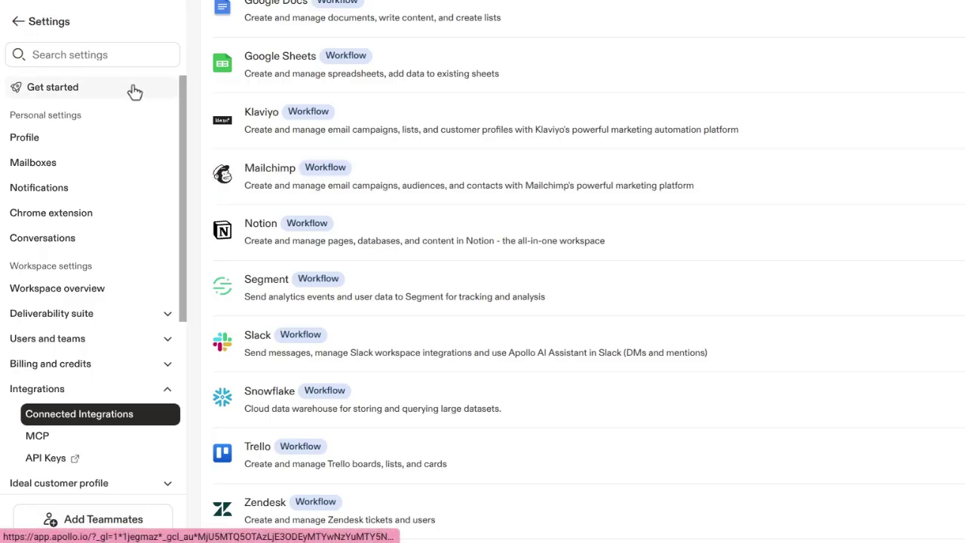
Step: Leave the settings for the Home page, view the global search suggestions and close them
{"action": "left_click", "coordinate": [19, 24]}
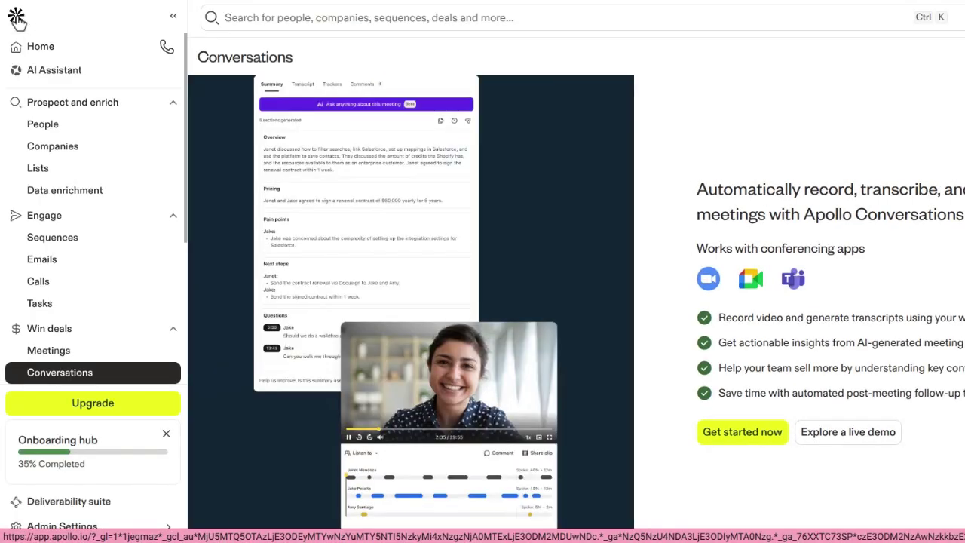
{"action": "left_click", "coordinate": [51, 51]}
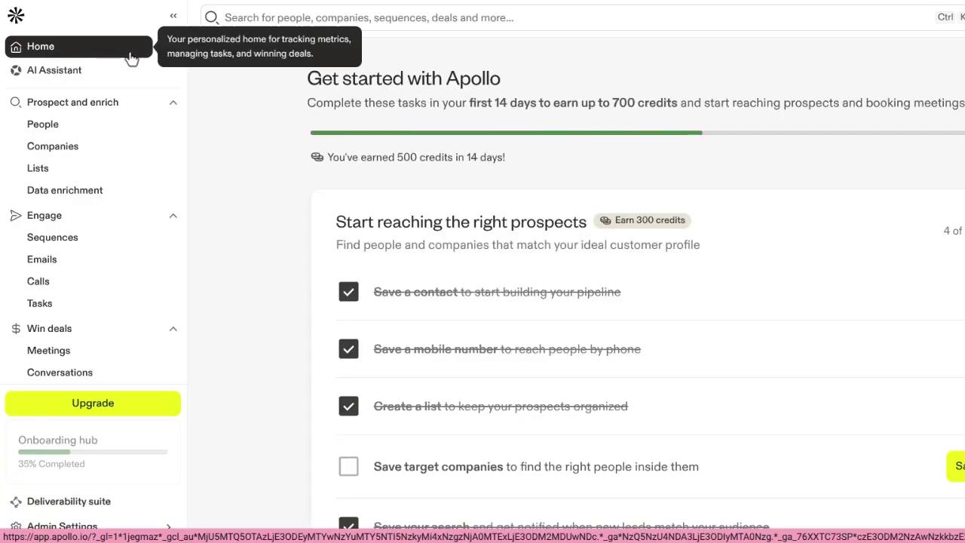
{"action": "left_click", "coordinate": [295, 19]}
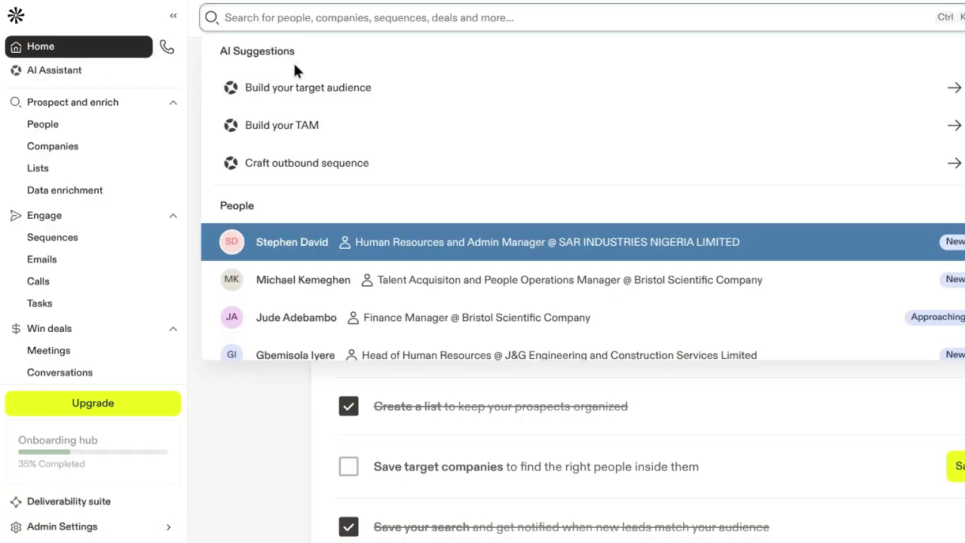
{"action": "left_click", "coordinate": [395, 101]}
{"action": "key", "text": "Escape"}
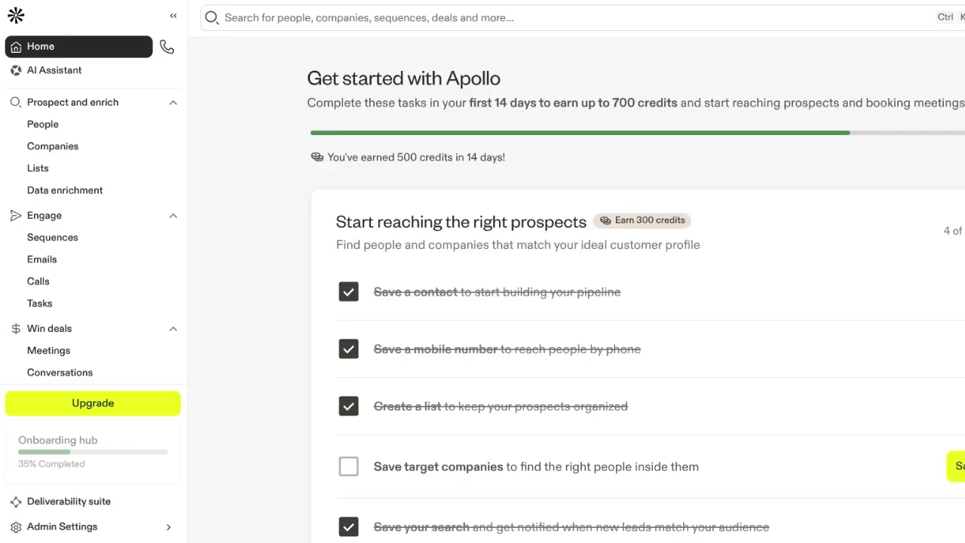